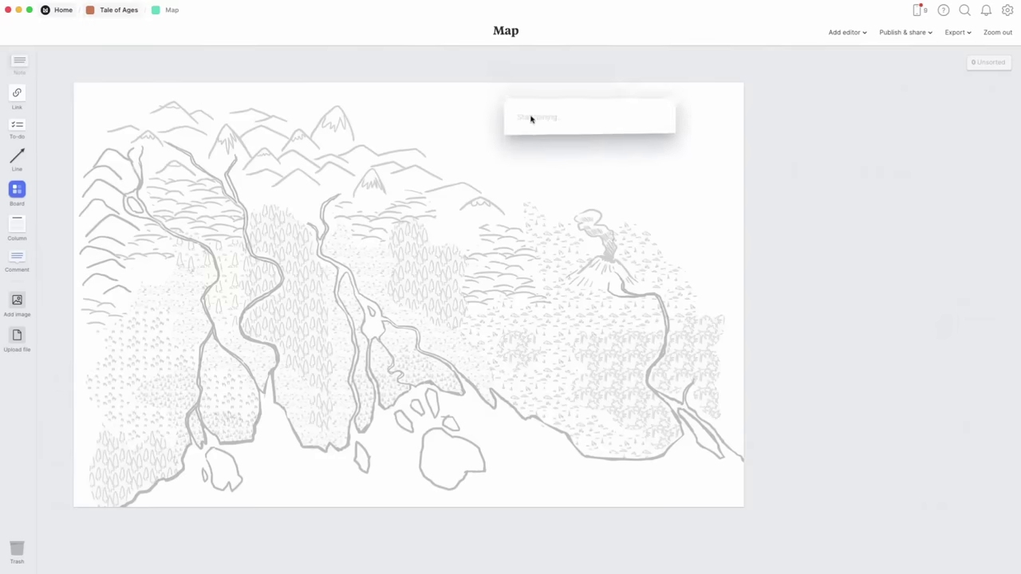
# - Place an empty note over the upper right area of the fantasy map on the Map board
pyautogui.moveTo(532, 116); pyautogui.dragTo(661, 132)
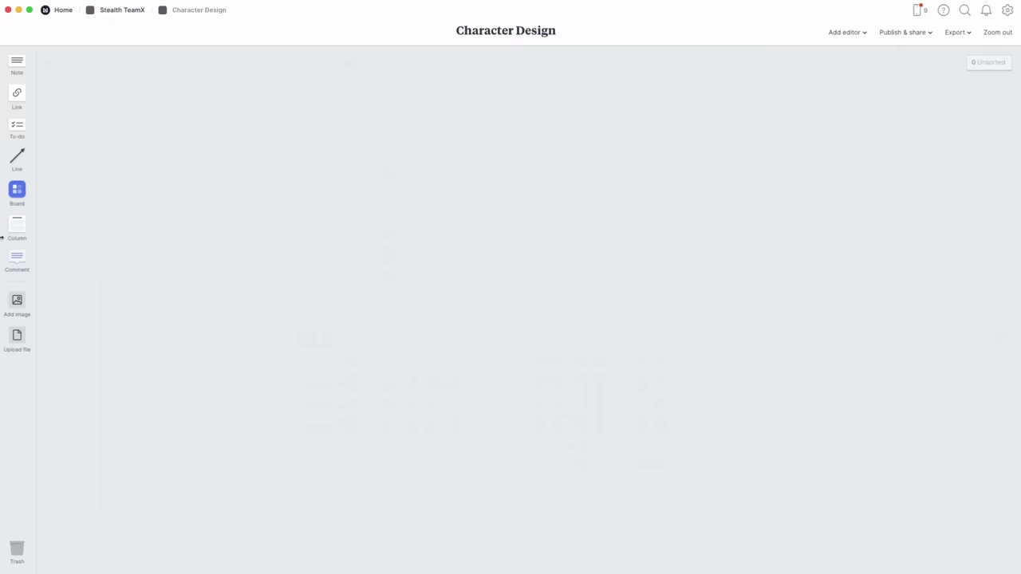
# - Open the References folder beside the Character Design board and bring its reference images onto the board
pyautogui.moveTo(2, 235); pyautogui.dragTo(167, 236)
pyautogui.doubleClick(60, 247)
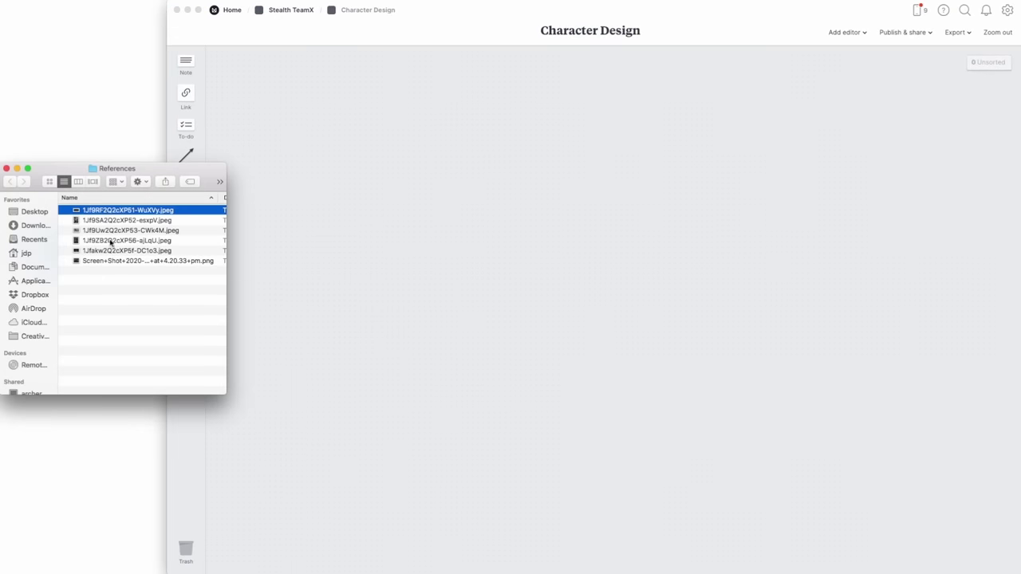
pyautogui.moveTo(379, 217); pyautogui.dragTo(379, 219)
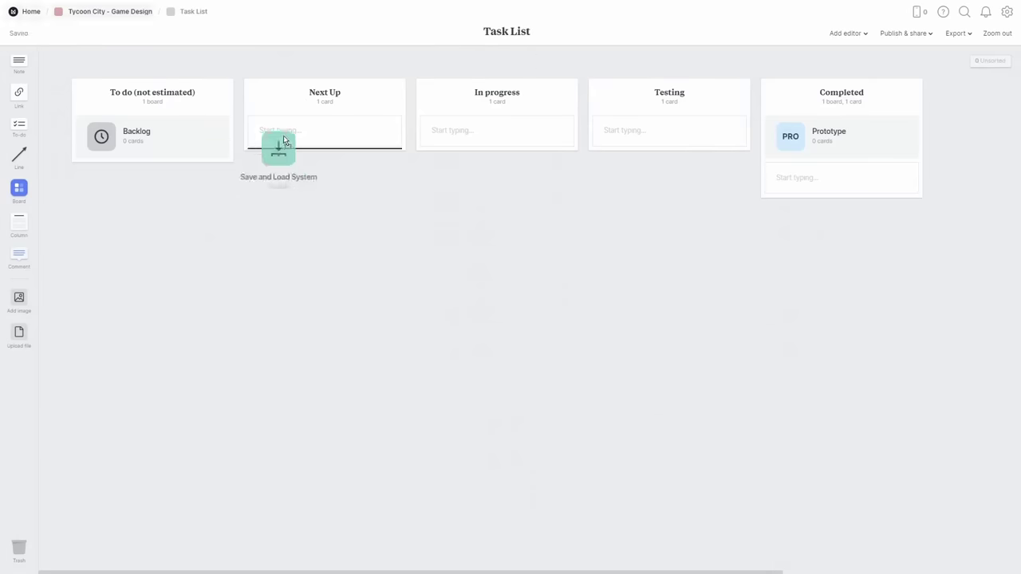
# - Create a board named Frontend Menu on the Task List and place it in the Next Up column
pyautogui.rightClick(308, 199)
pyautogui.click(330, 276)
pyautogui.write('Frontend Menu')
pyautogui.moveTo(358, 205); pyautogui.dragTo(273, 136)
# - Create a board named Building Management and place it in the In progress column
pyautogui.rightClick(330, 251)
pyautogui.click(376, 330)
pyautogui.write('Building Management')
pyautogui.moveTo(381, 257); pyautogui.dragTo(446, 136)
# - Create a board named Unlockables on the Task List
pyautogui.rightClick(286, 259)
pyautogui.click(330, 338)
pyautogui.write('Unlockables')
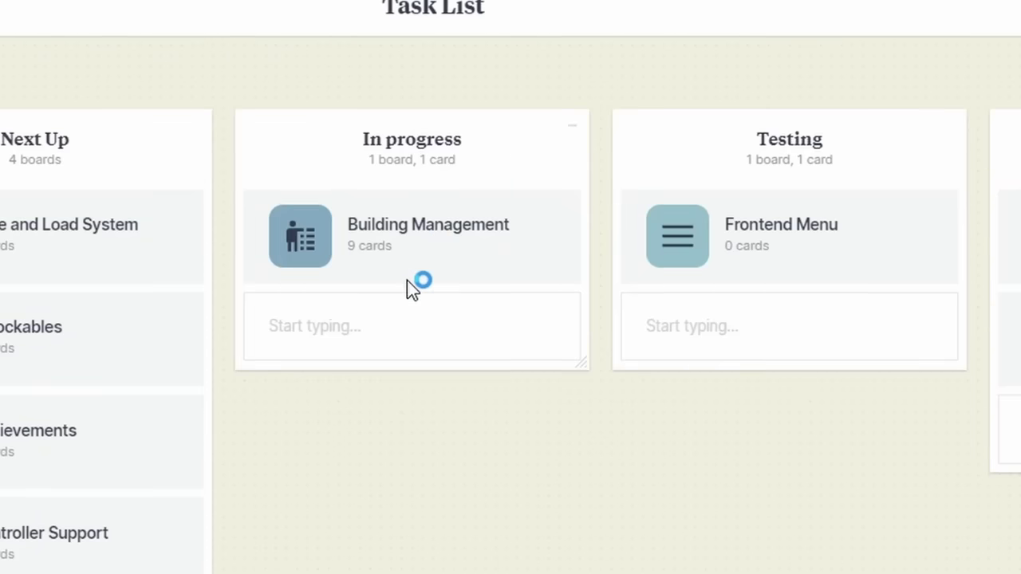
# - Move the Building Management board toward the Testing column and add another new board below Next Up
pyautogui.moveTo(406, 281); pyautogui.dragTo(818, 404)
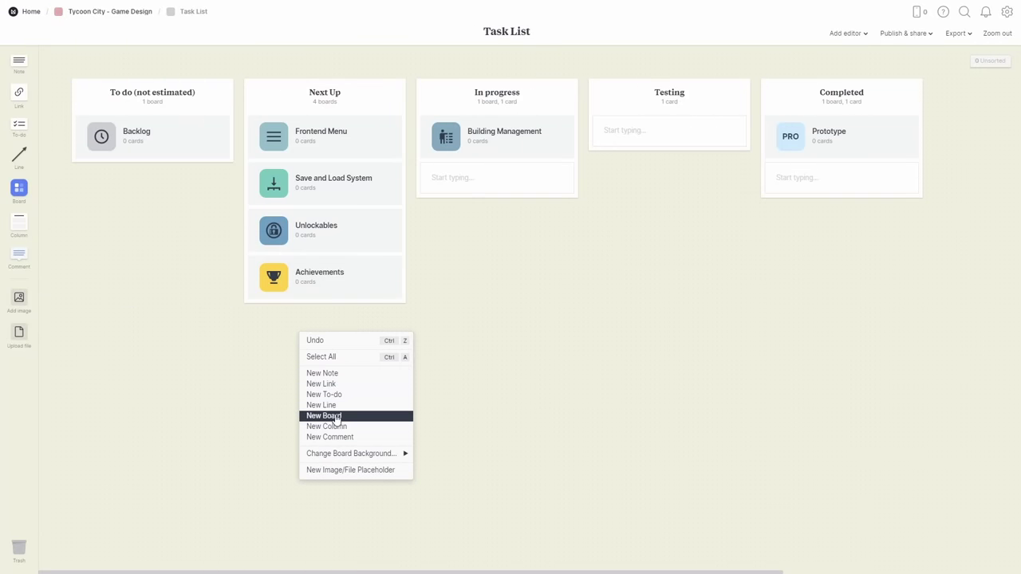
pyautogui.click(325, 416)
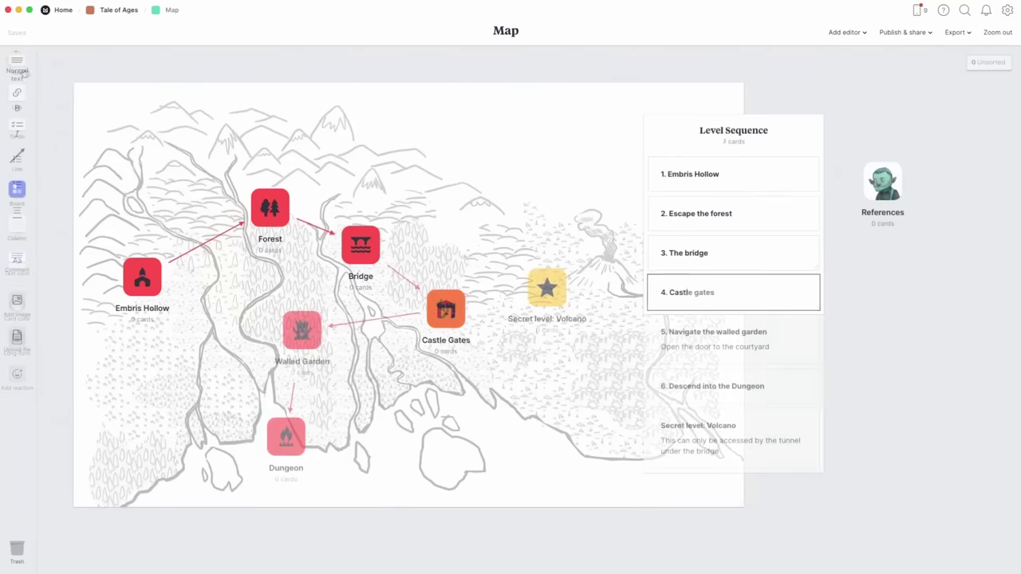
# - Add a link card for Sketchfab's 3D Pixel Dungeon Set beside the Dungeon board on the map and play its preview
pyautogui.moveTo(19, 60); pyautogui.dragTo(356, 447)
pyautogui.click(547, 471)
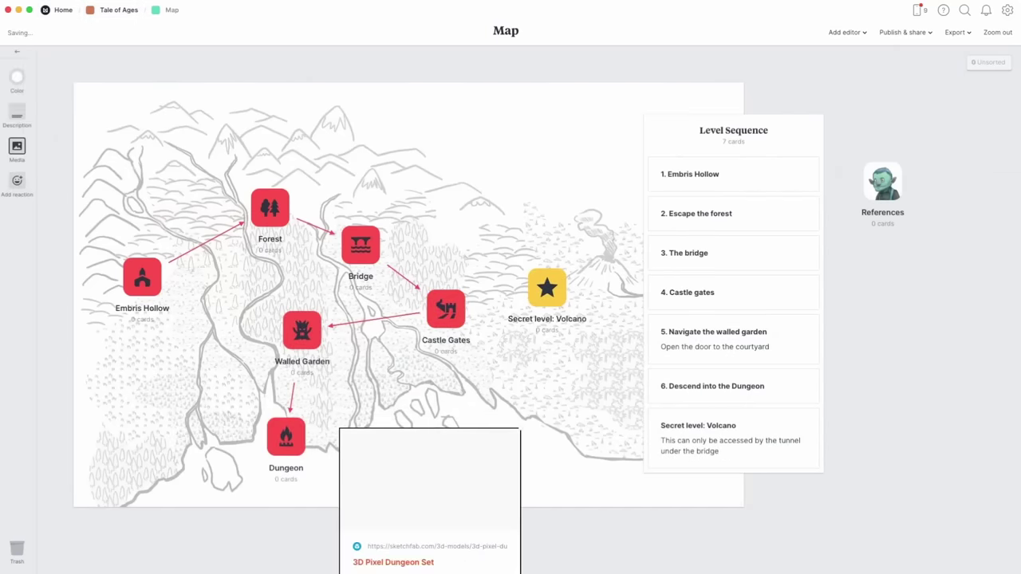
pyautogui.scroll(-1, 547, 471)
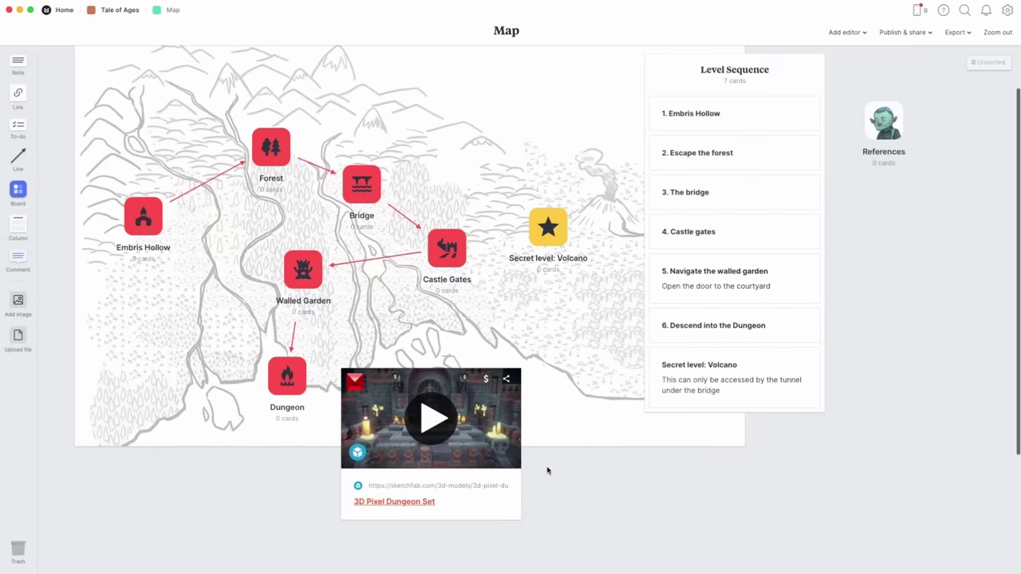
pyautogui.click(432, 419)
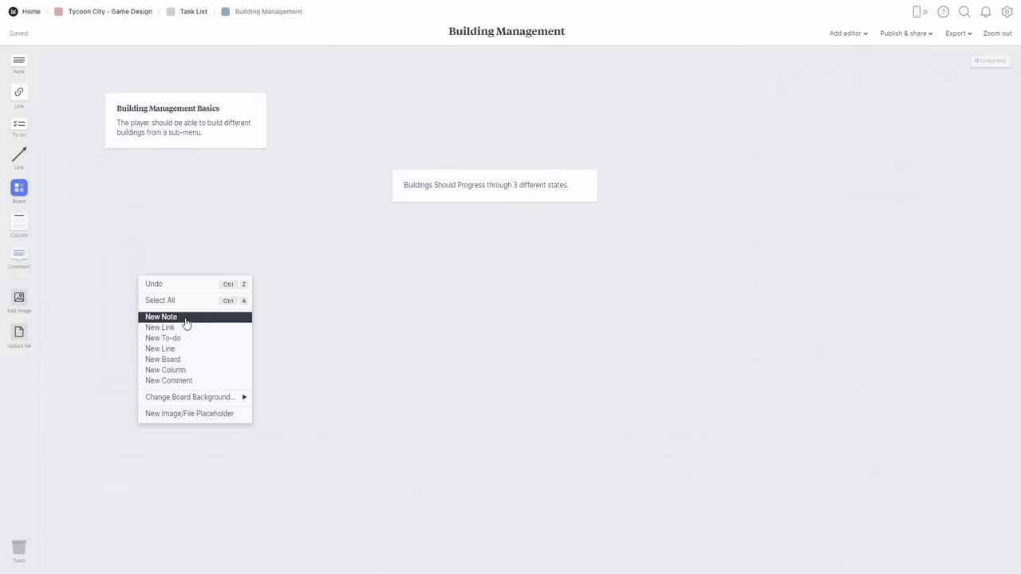
# - Add a note reading "State A" to the Building Management board and change its text style
pyautogui.click(182, 318)
pyautogui.write('State A')
pyautogui.click(21, 78)
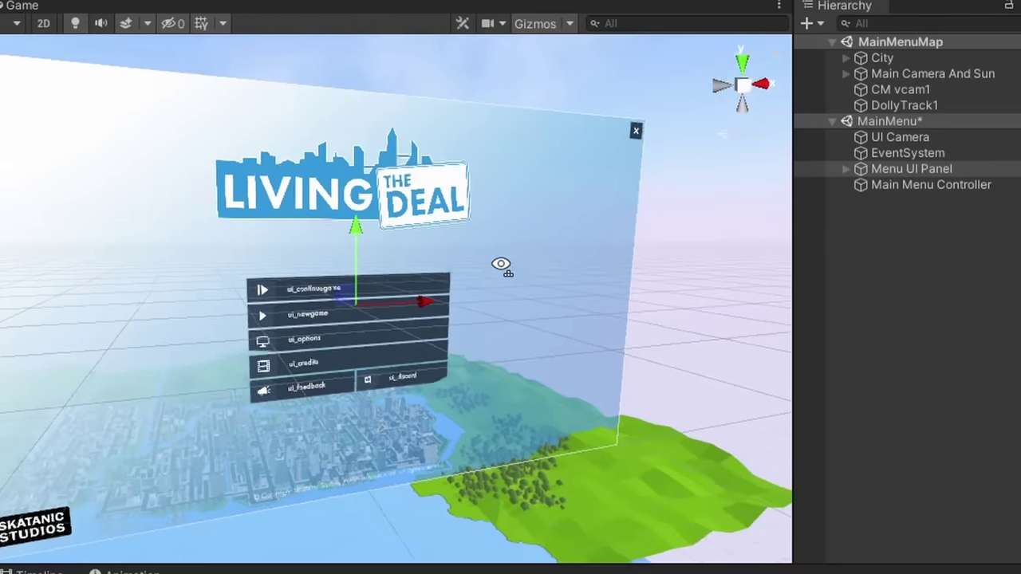
# - Switch to Unity, view the menu from another angle, and toggle the MainMenu and MainMenuMap scene contents in the hierarchy
pyautogui.keyDown('alt'); pyautogui.moveTo(501, 264); pyautogui.dragTo(543, 264); pyautogui.keyUp('alt')
pyautogui.click(807, 117)
pyautogui.click(807, 117)
pyautogui.click(801, 41)
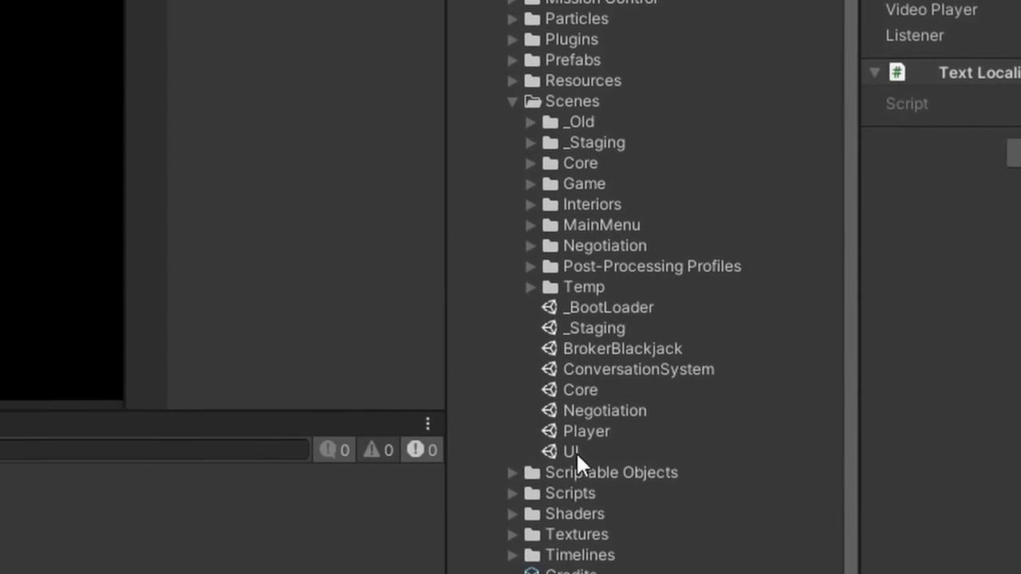
# - Open the UI scene from the Scenes folder and look around the Core scene's empty view
pyautogui.doubleClick(569, 458)
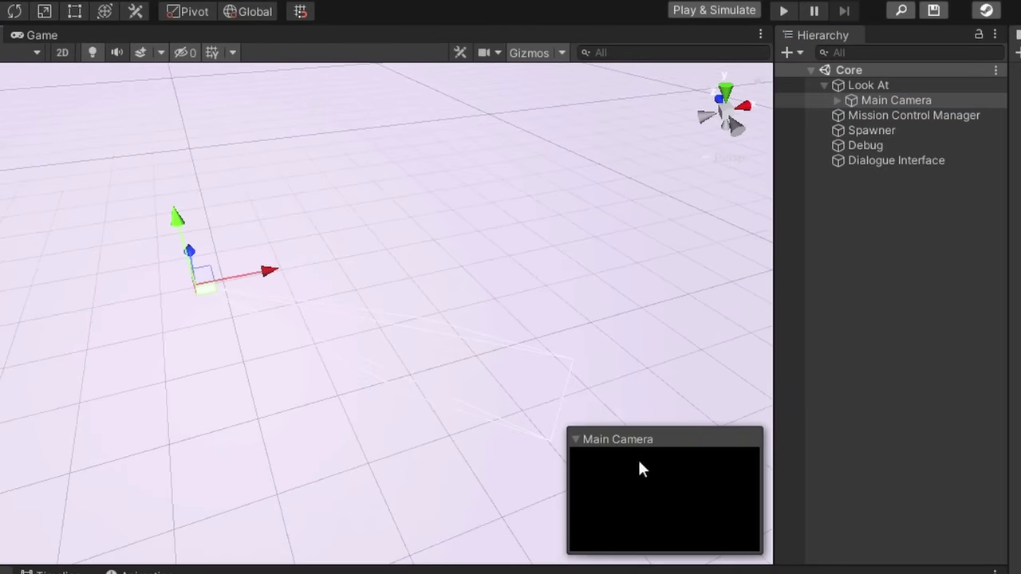
pyautogui.moveTo(642, 469); pyautogui.dragTo(303, 383, button='middle')
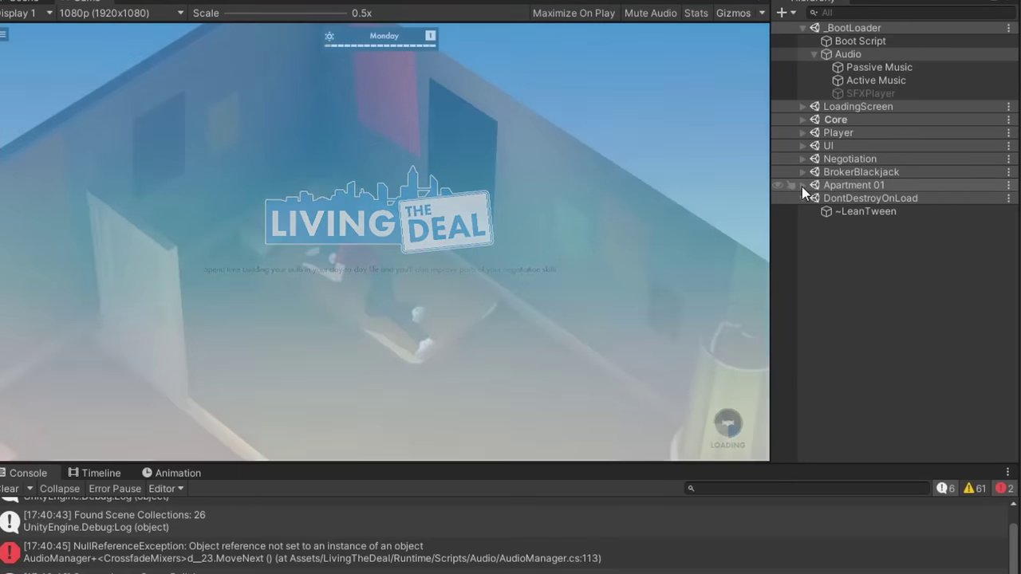
# - Expand the Apartment 01 scene and its Apartment object, and collapse the BrokerBlackjack and Negotiation scenes
pyautogui.click(802, 186)
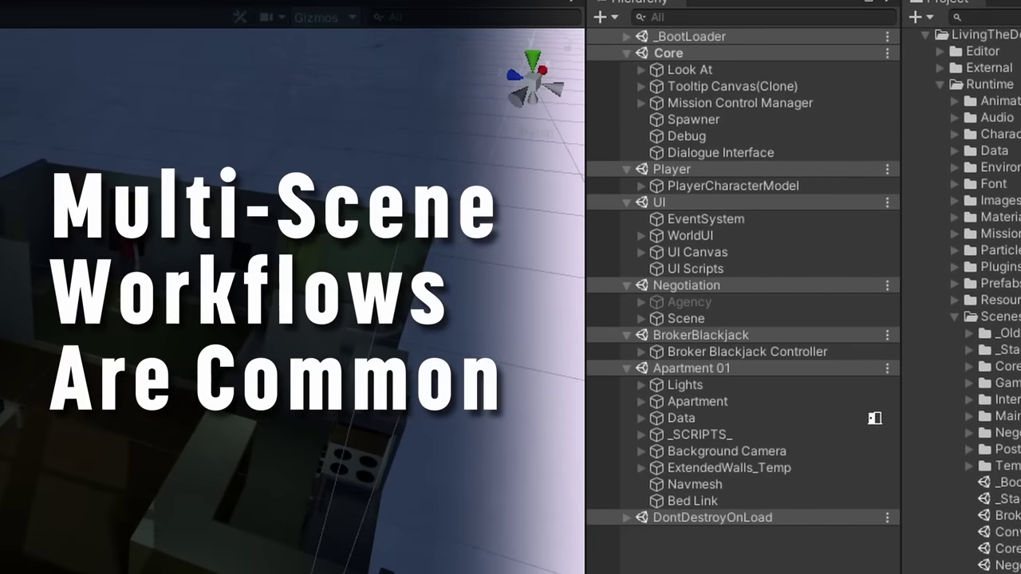
pyautogui.click(641, 402)
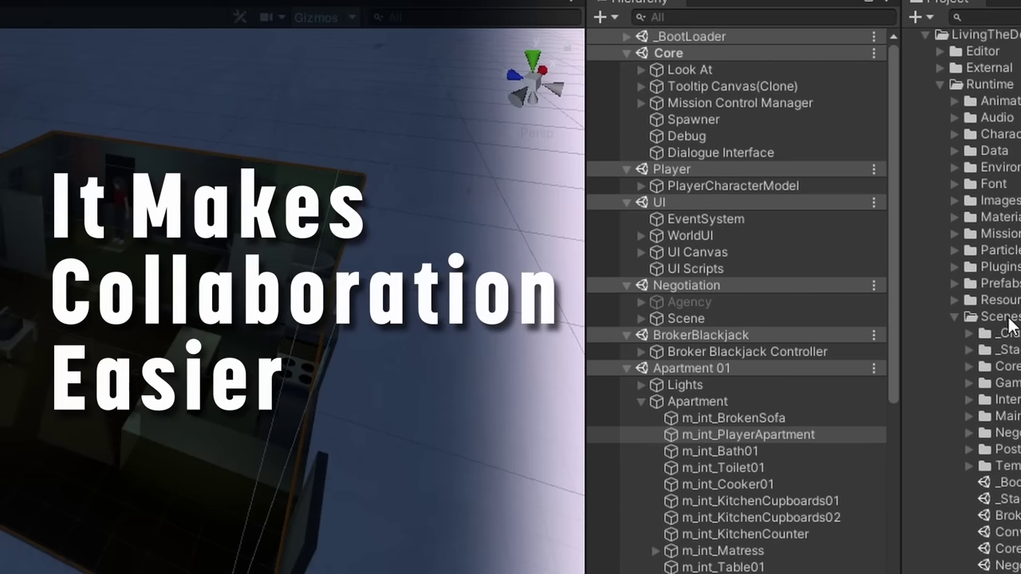
pyautogui.click(627, 335)
pyautogui.click(626, 285)
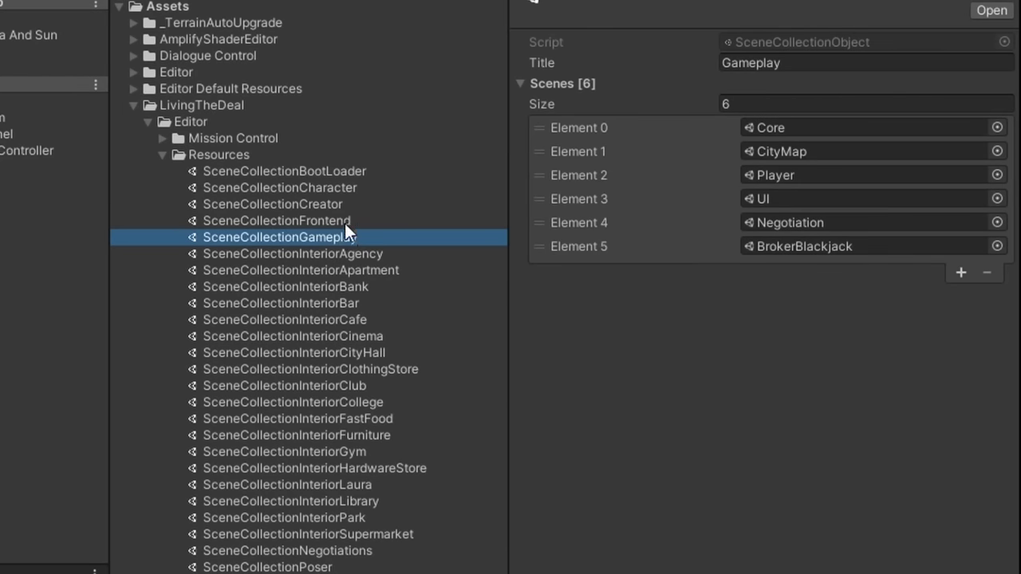
# - Examine which scenes the Frontend, BootLoader and Gameplay scene collections contain
pyautogui.click(674, 177)
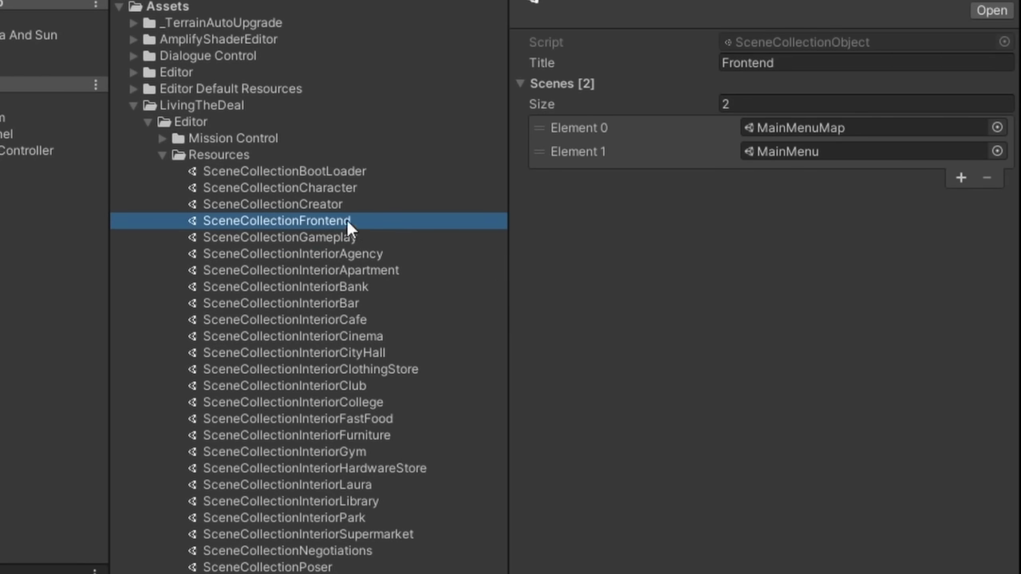
pyautogui.click(347, 171)
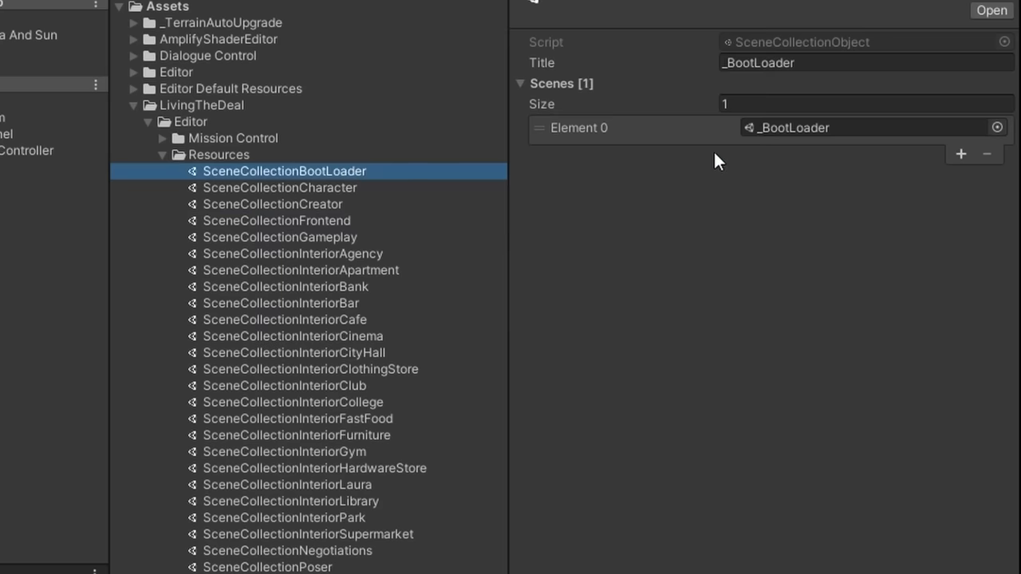
pyautogui.click(340, 221)
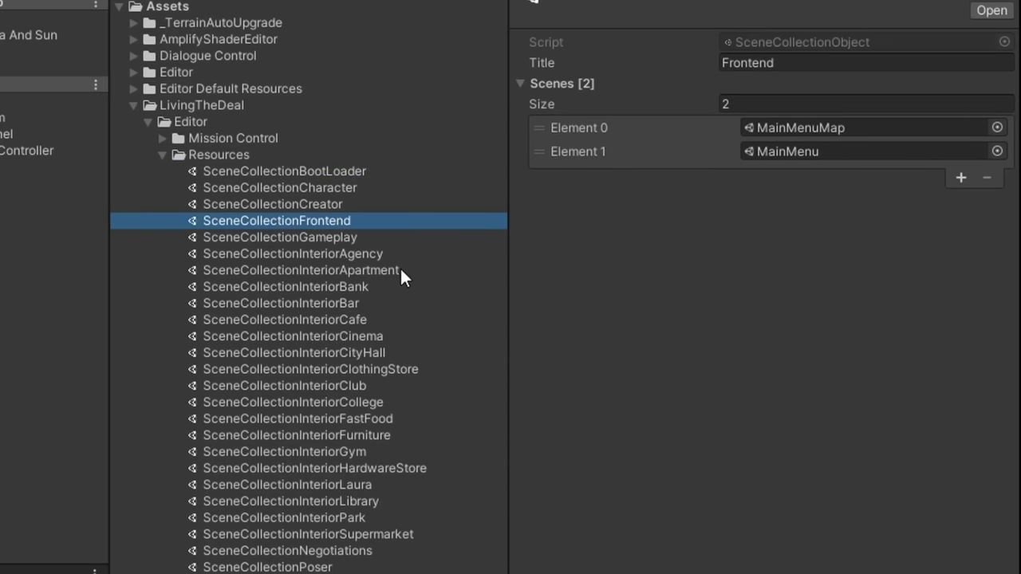
pyautogui.click(343, 237)
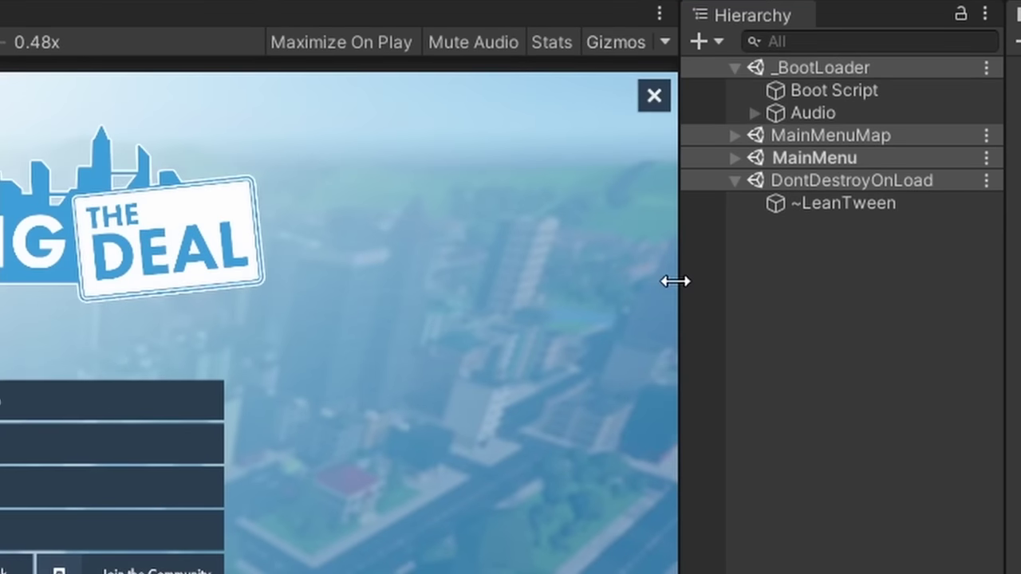
# - Widen the hierarchy and expand the running MainMenu and MainMenuMap scenes
pyautogui.moveTo(678, 289); pyautogui.dragTo(611, 290)
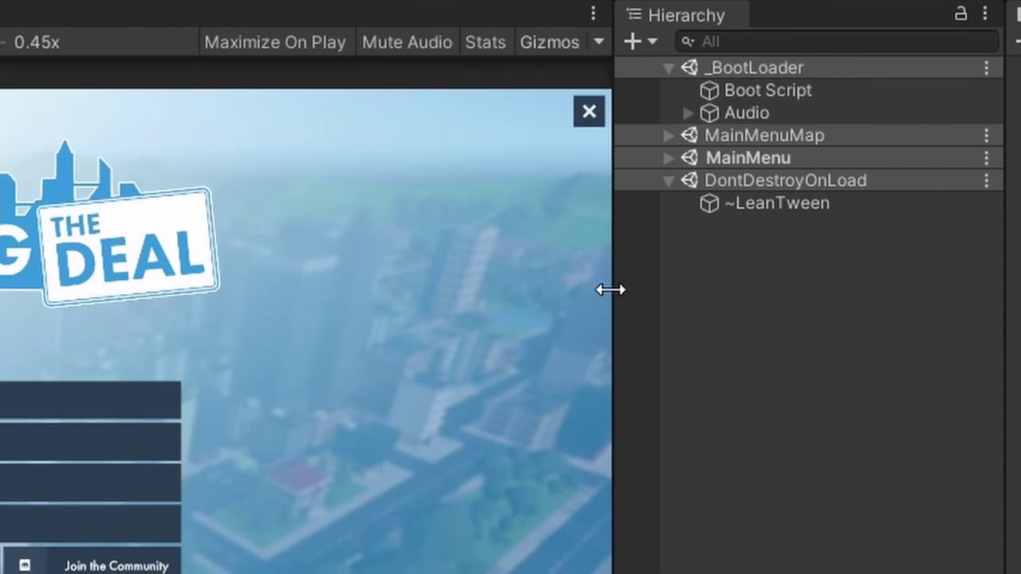
pyautogui.click(669, 156)
pyautogui.click(669, 135)
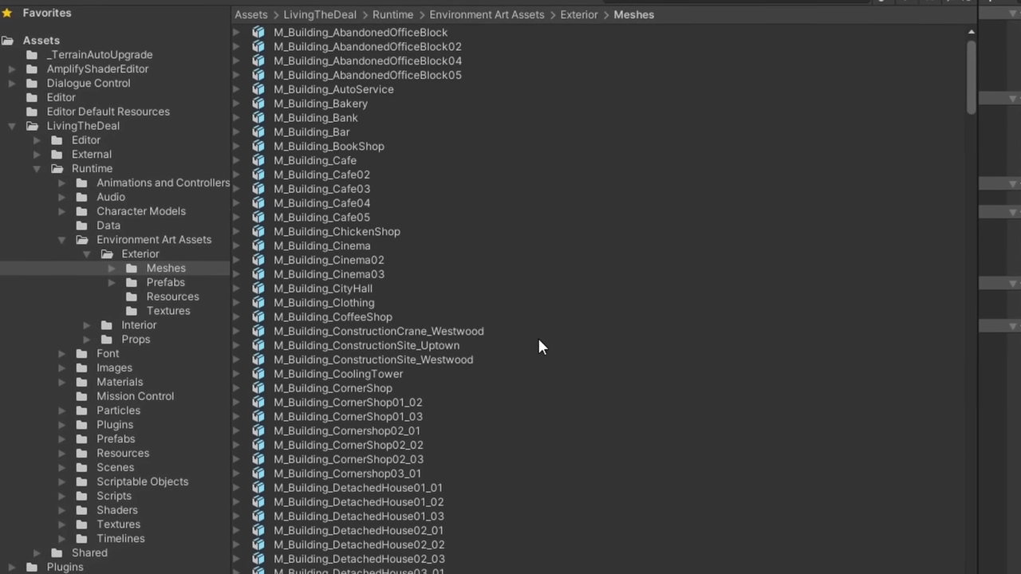
# - Look through the building meshes in the Exterior art assets' Meshes folder and check their naming
pyautogui.scroll(-10, 538, 337)
pyautogui.scroll(-14, 541, 348)
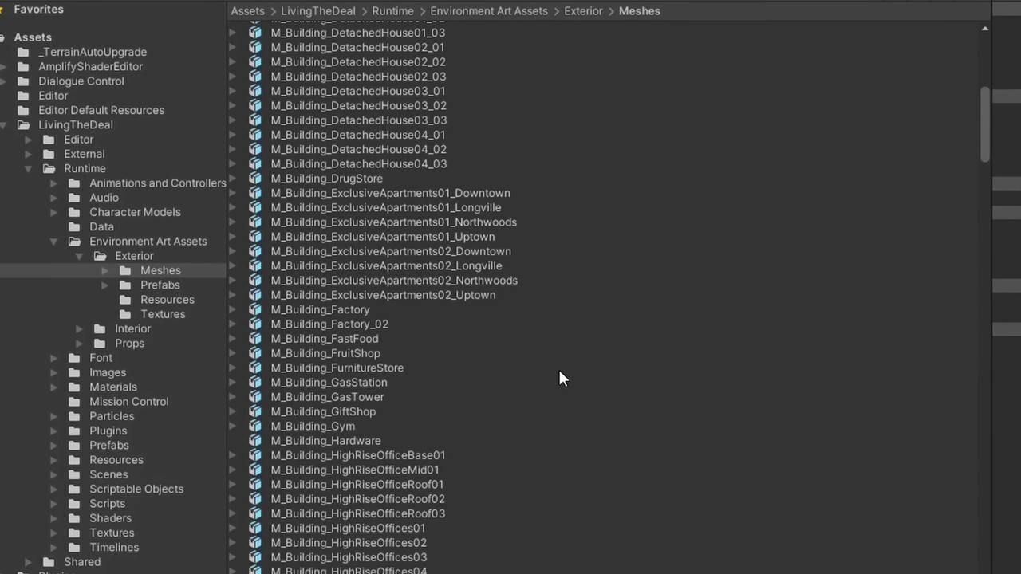
pyautogui.scroll(-6, 600, 398)
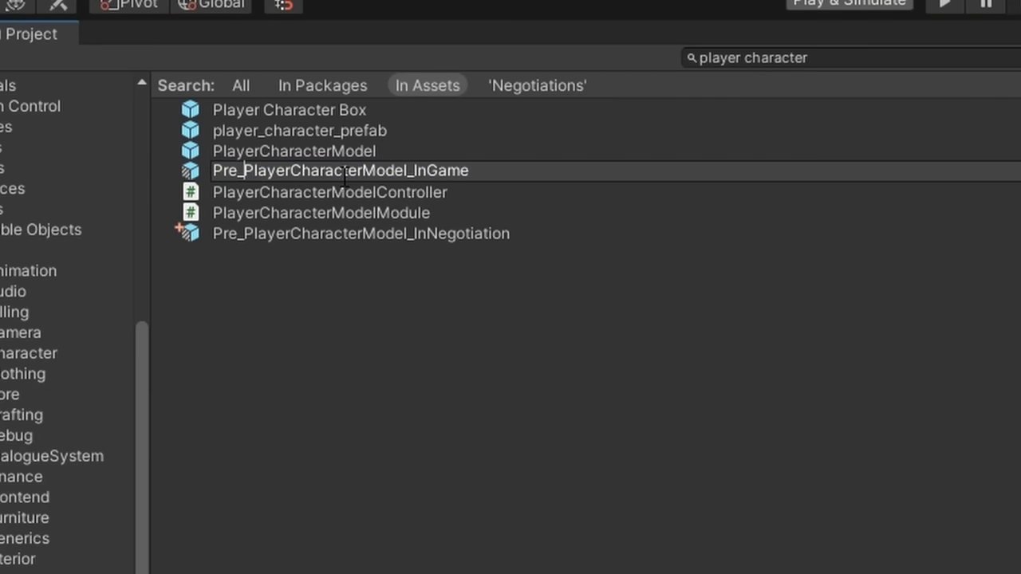
# - Rename the in-game player character prefab as Pre_PlayerCharacterModel_InGame and open the PlayerCharacterModel prefab's name for editing
pyautogui.press('Return')
pyautogui.click(320, 151)
pyautogui.press('F2')
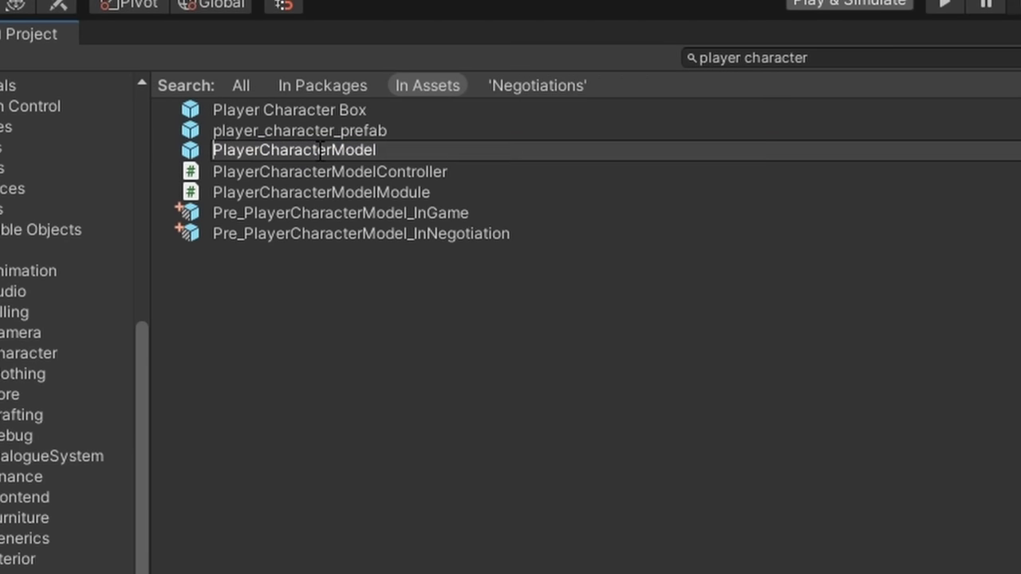
# - Rename player_character_prefab by adding the Pre_ prefix used on the other character prefabs
pyautogui.click(340, 130)
pyautogui.press('F2')
pyautogui.press('Home')
pyautogui.write('P')
pyautogui.press('Return')
pyautogui.press('F2')
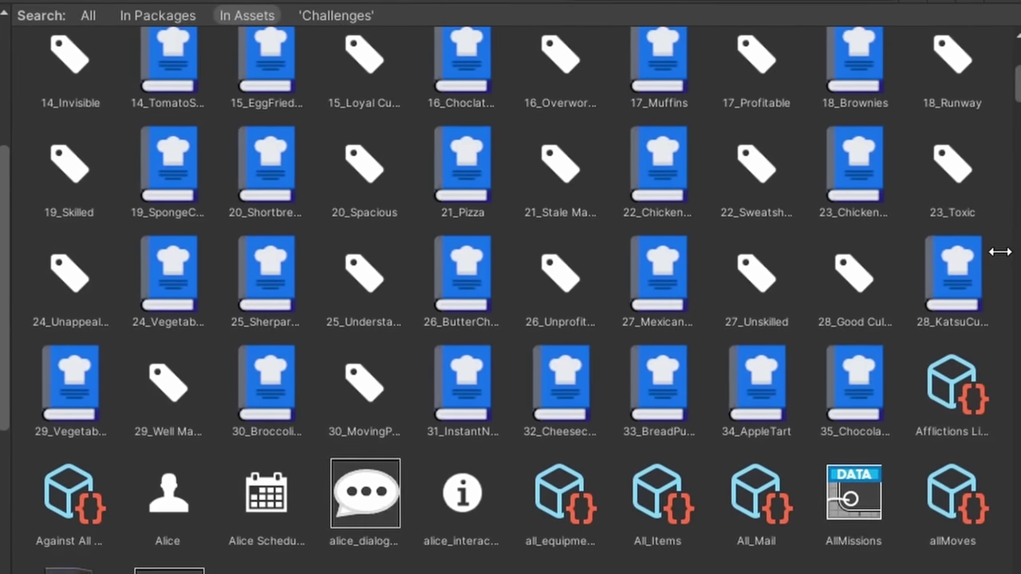
# - Look through the project's scriptable objects and examine the custom icons of the different asset types
pyautogui.scroll(-3, 980, 255)
pyautogui.scroll(-3, 969, 225)
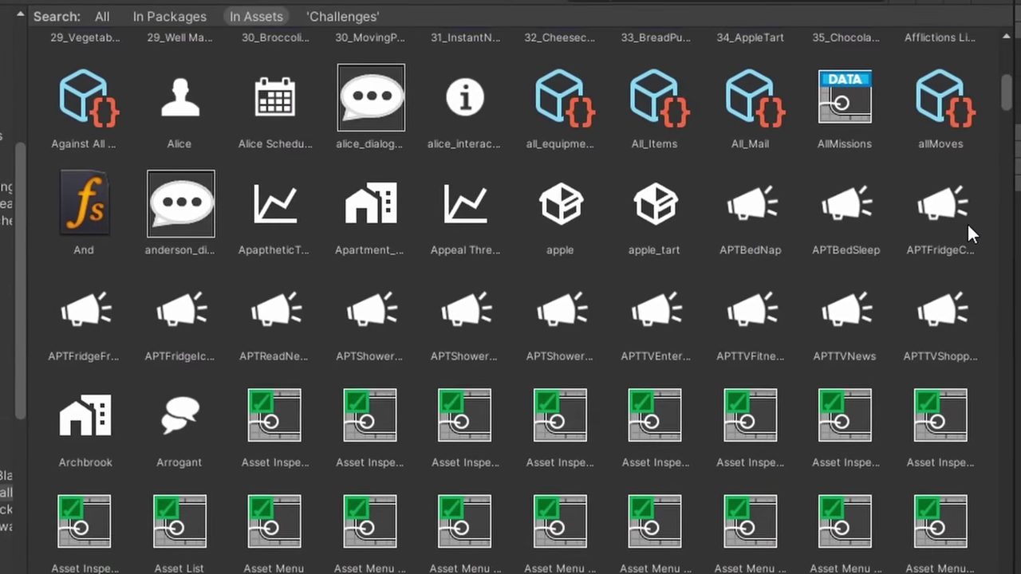
pyautogui.scroll(-5, 963, 221)
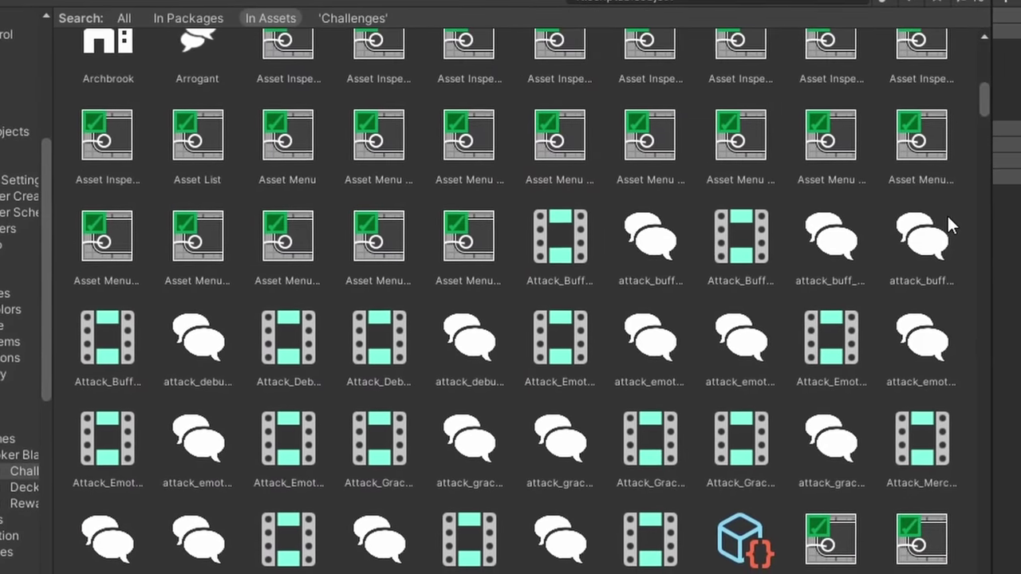
pyautogui.scroll(-3, 945, 214)
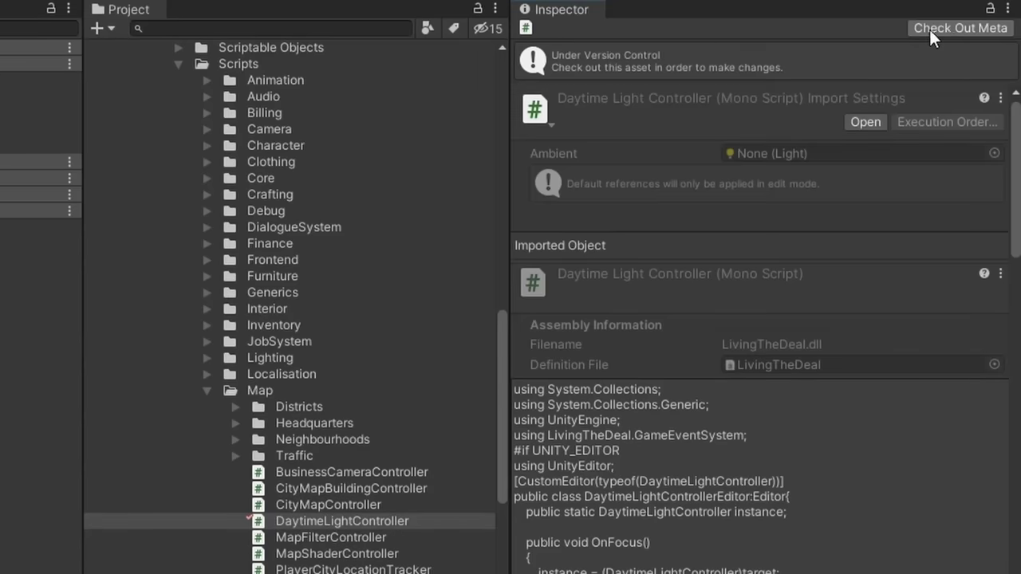
# - Check out the DaytimeLightController script's meta file and assign the sun texture as the script's icon
pyautogui.click(929, 30)
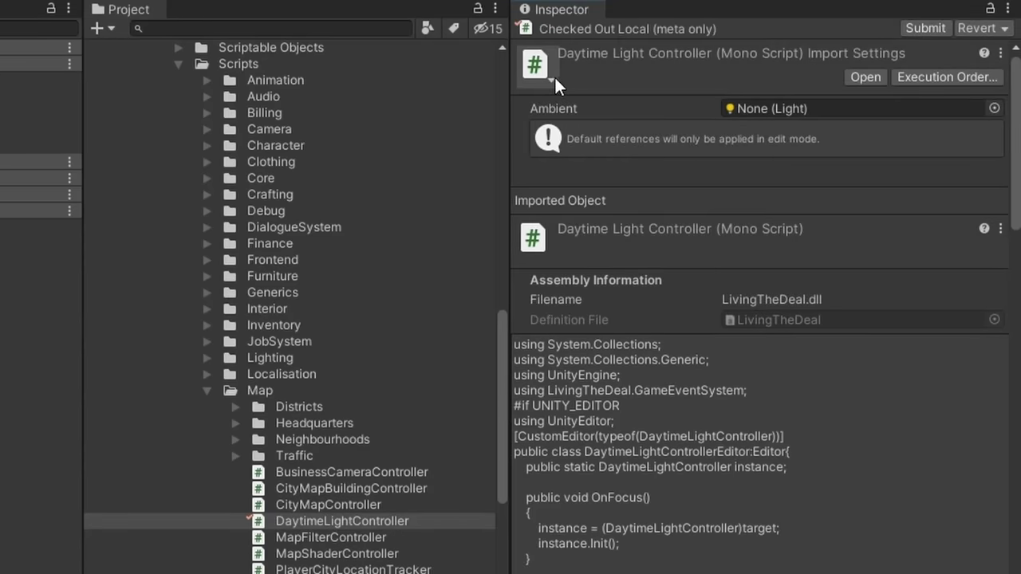
pyautogui.click(552, 75)
pyautogui.click(562, 193)
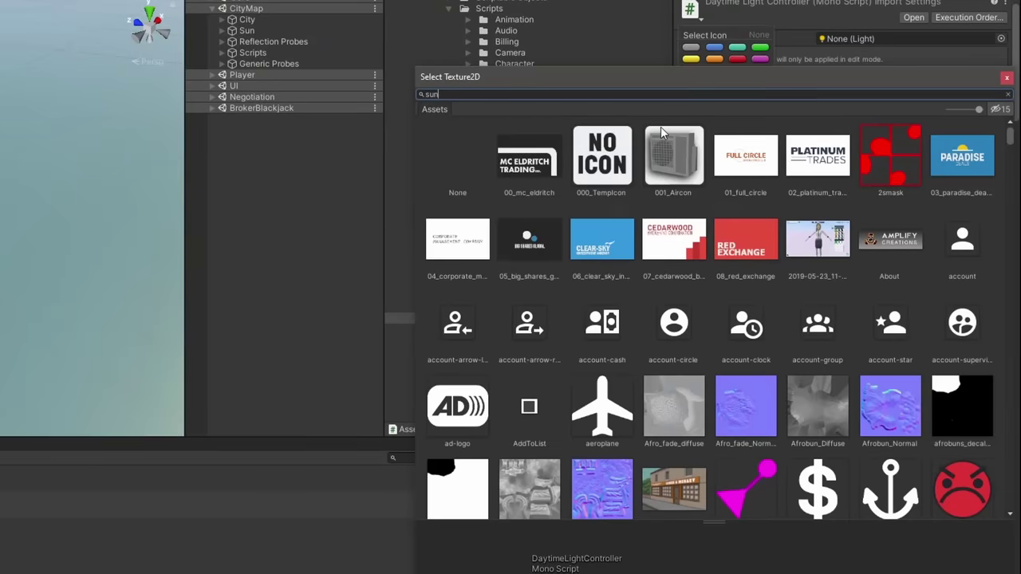
pyautogui.write('sun')
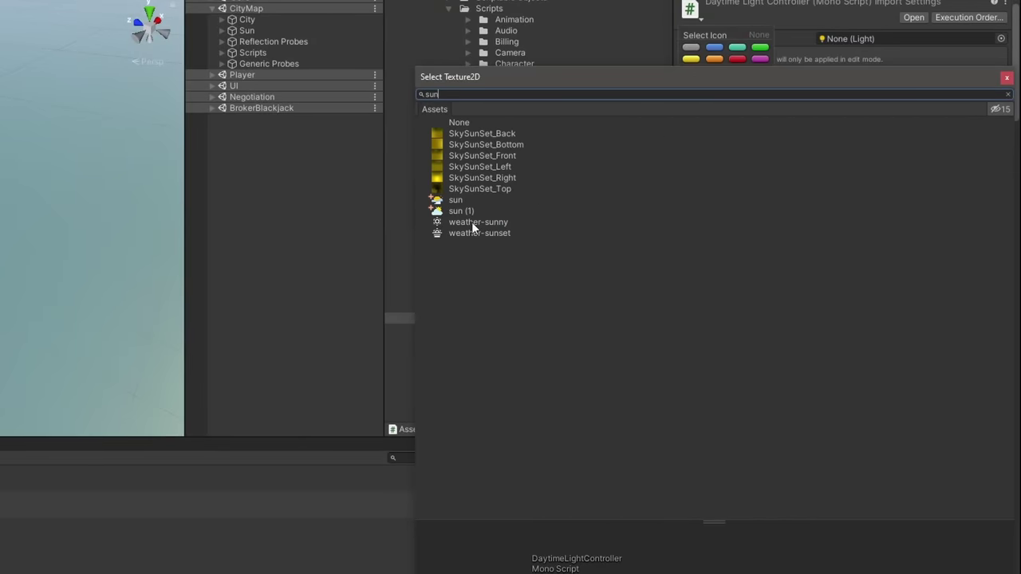
pyautogui.click(466, 212)
pyautogui.click(456, 201)
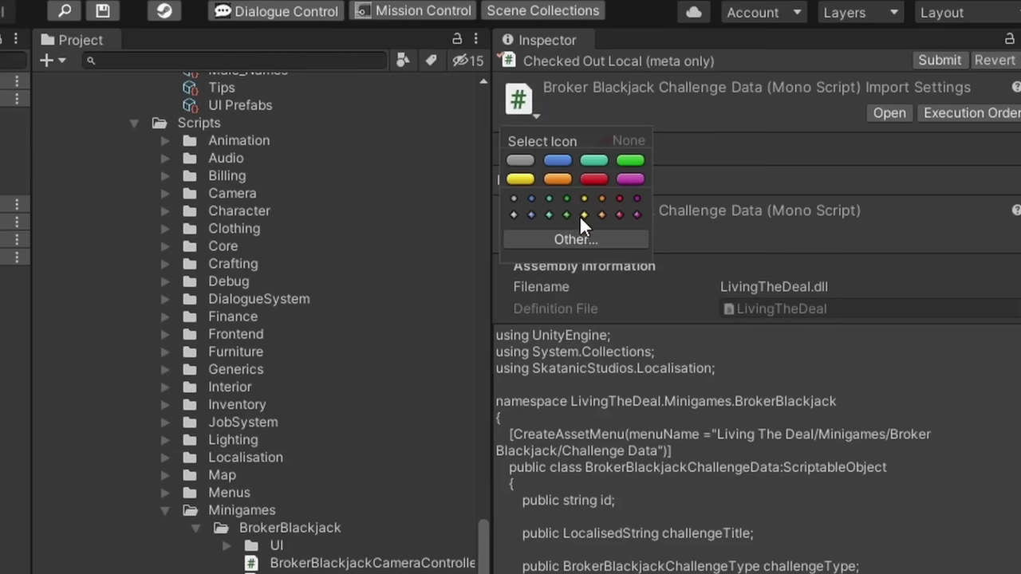
# - Assign the medal texture as the icon of the Broker Blackjack Challenge Data script
pyautogui.click(576, 240)
pyautogui.write('medal')
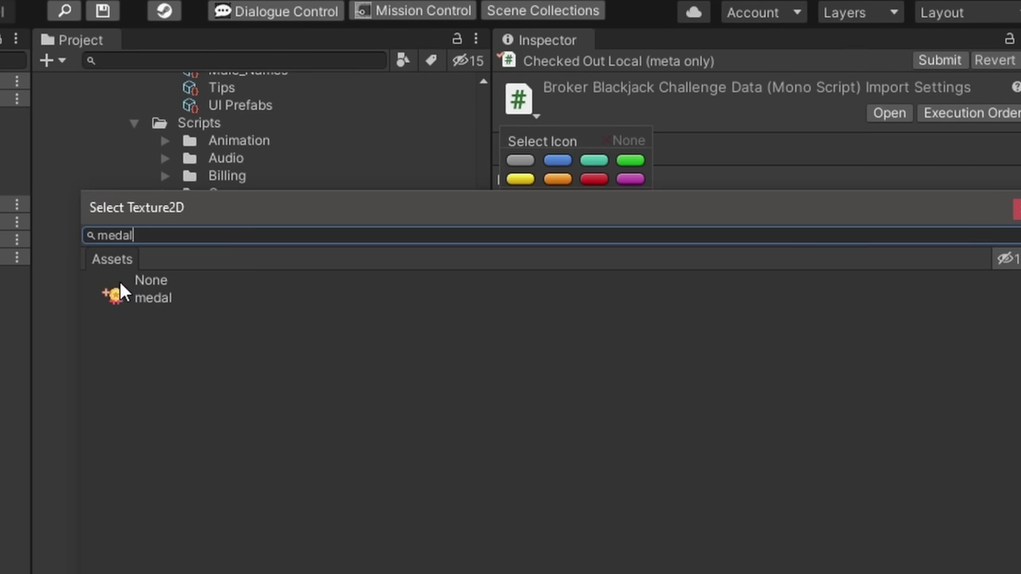
pyautogui.doubleClick(121, 294)
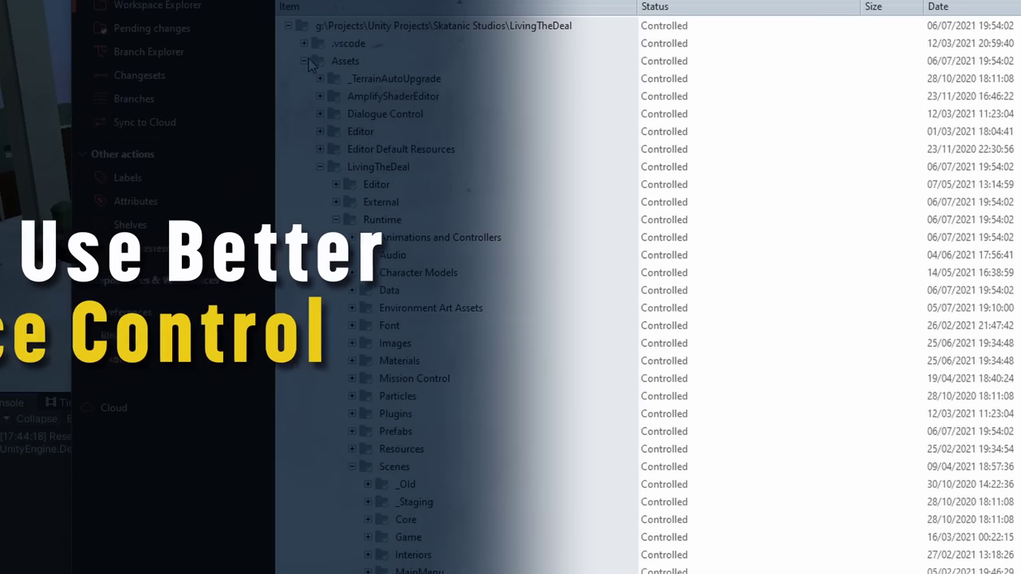
pyautogui.click(304, 62)
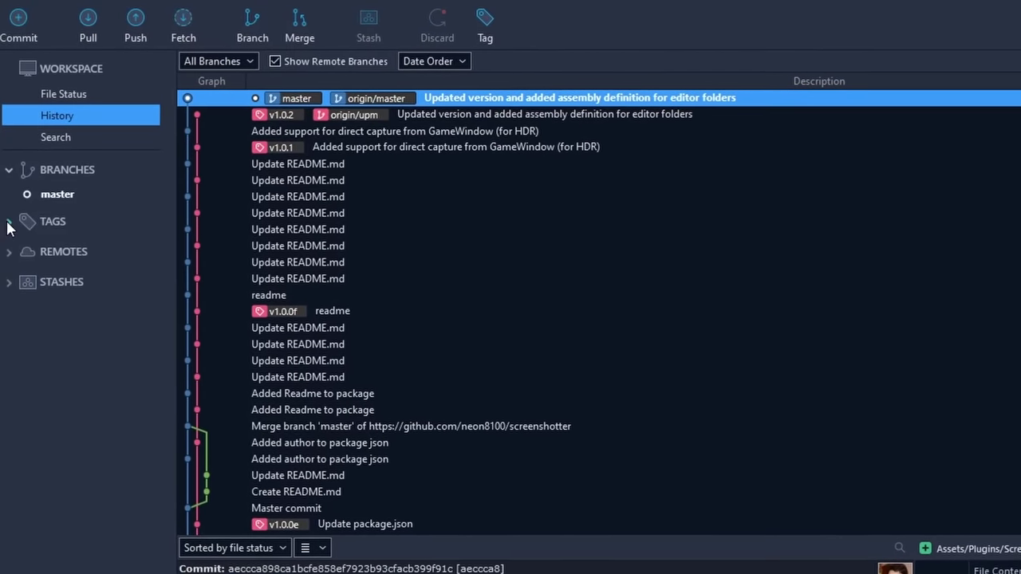
# - In Sourcetree, expand the repository's tags and fetch from all remotes, pruning tracking branches no longer present on the remotes
pyautogui.click(8, 222)
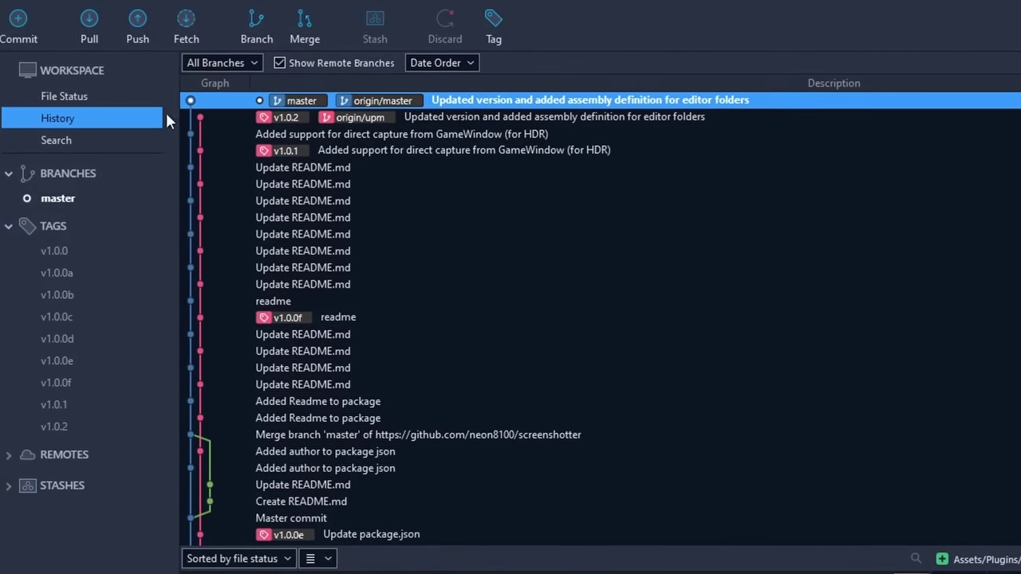
pyautogui.click(190, 30)
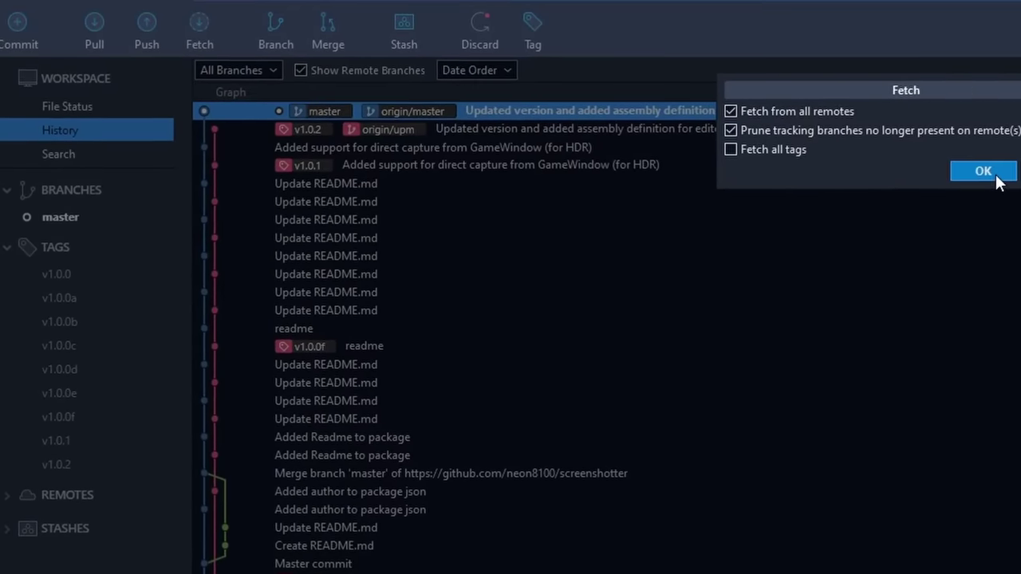
pyautogui.click(966, 169)
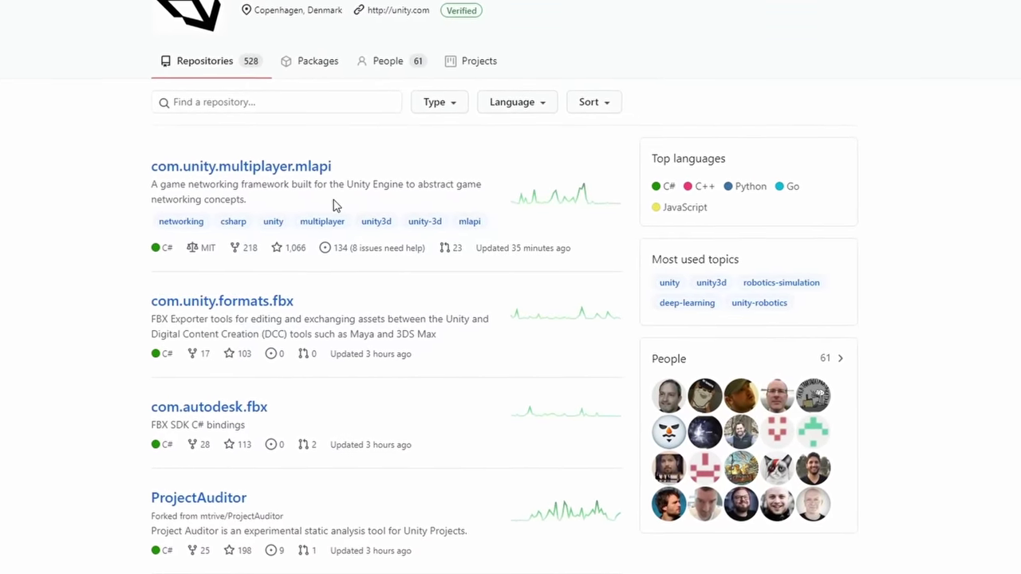
# - Look through the list of Unity's public repositories on GitHub
pyautogui.scroll(-3, 415, 287)
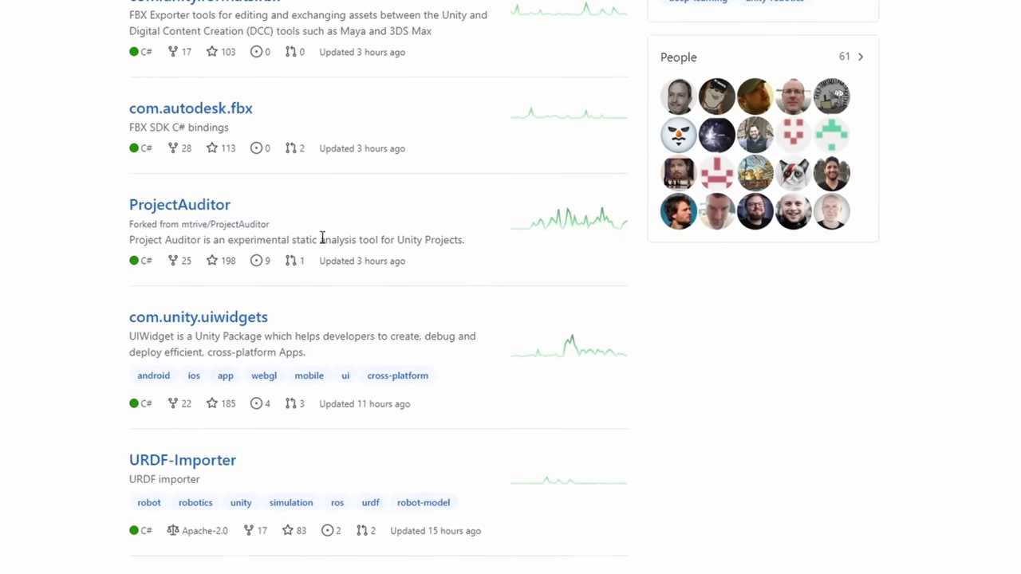
pyautogui.scroll(-2, 319, 235)
pyautogui.scroll(-2, 416, 167)
pyautogui.scroll(-3, 414, 156)
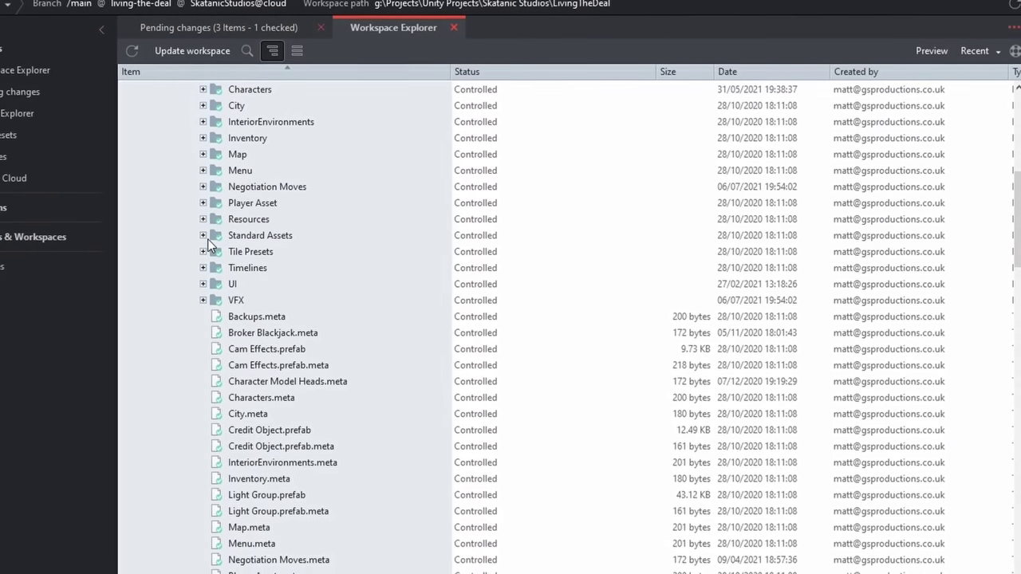
# - Look inside the Standard Assets folder in Plastic SCM's workspace explorer and browse the surrounding project items
pyautogui.click(204, 236)
pyautogui.click(204, 236)
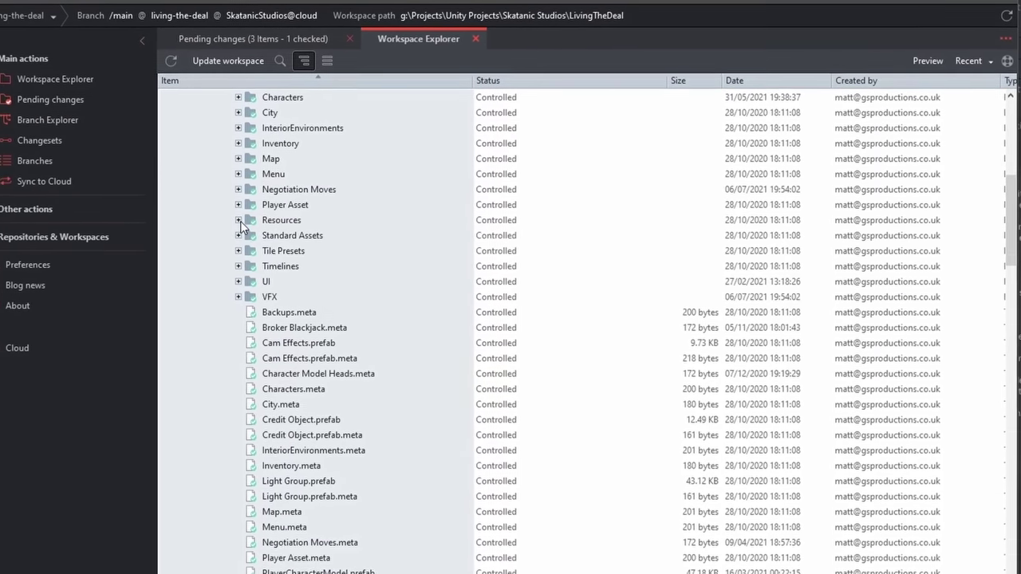
pyautogui.scroll(3, 236, 203)
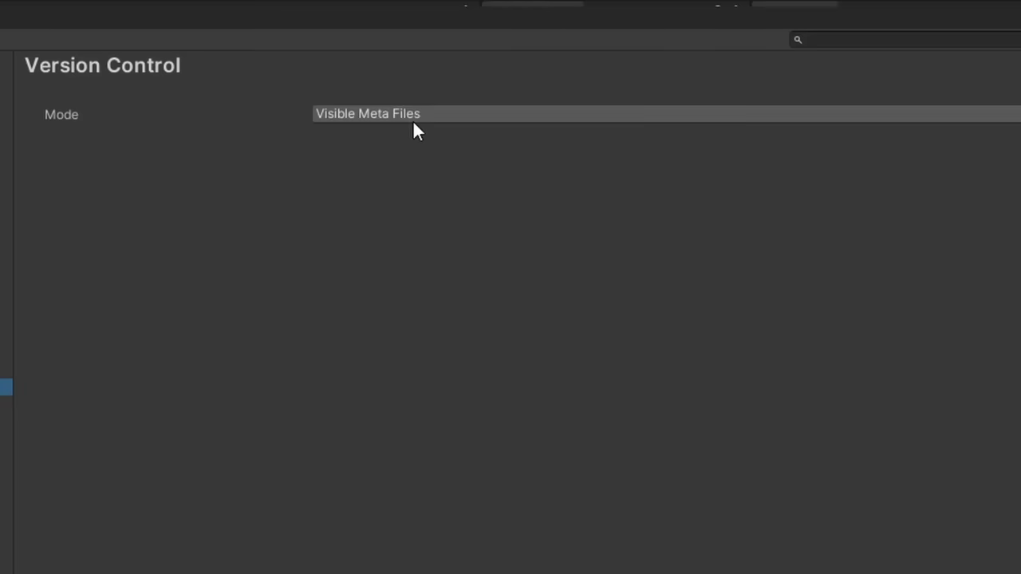
# - In Unity's project settings, choose another version control mode in place of Visible Meta Files
pyautogui.click(413, 116)
pyautogui.click(413, 186)
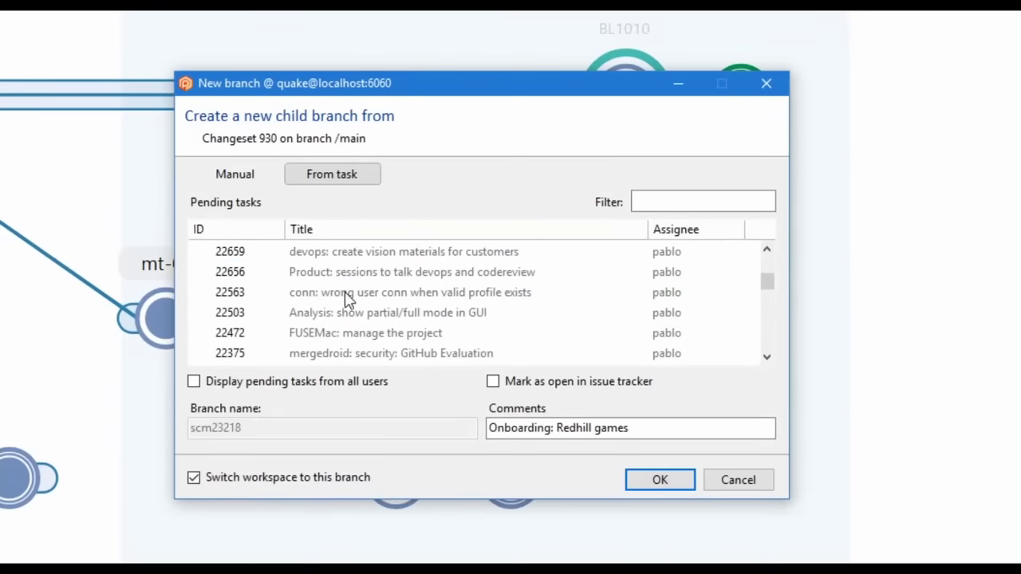
# - In Plastic SCM, create a child branch from a pending task off changeset 930 on /main and switch the workspace to it
pyautogui.click(347, 299)
pyautogui.click(659, 479)
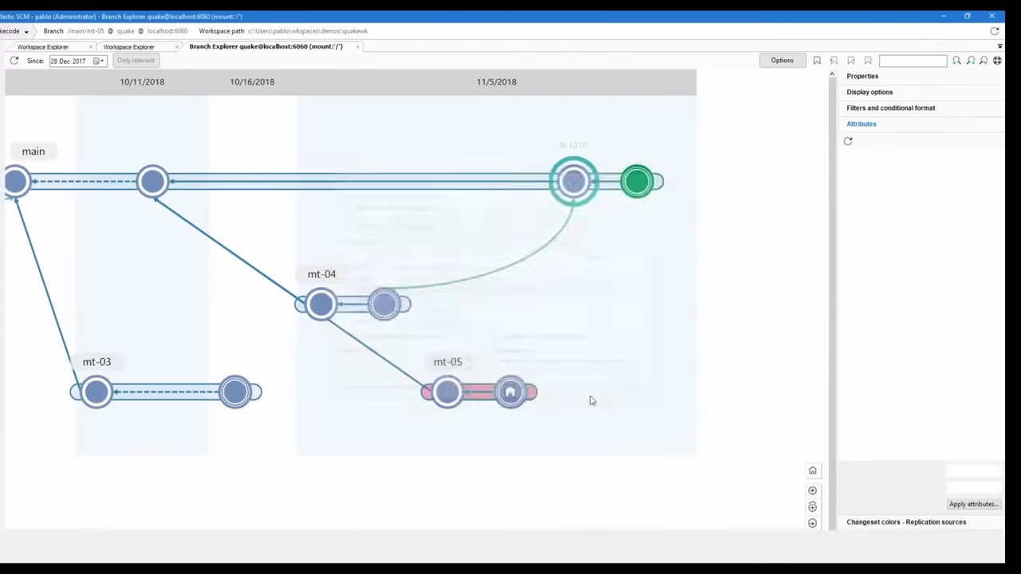
pyautogui.rightClick(638, 306)
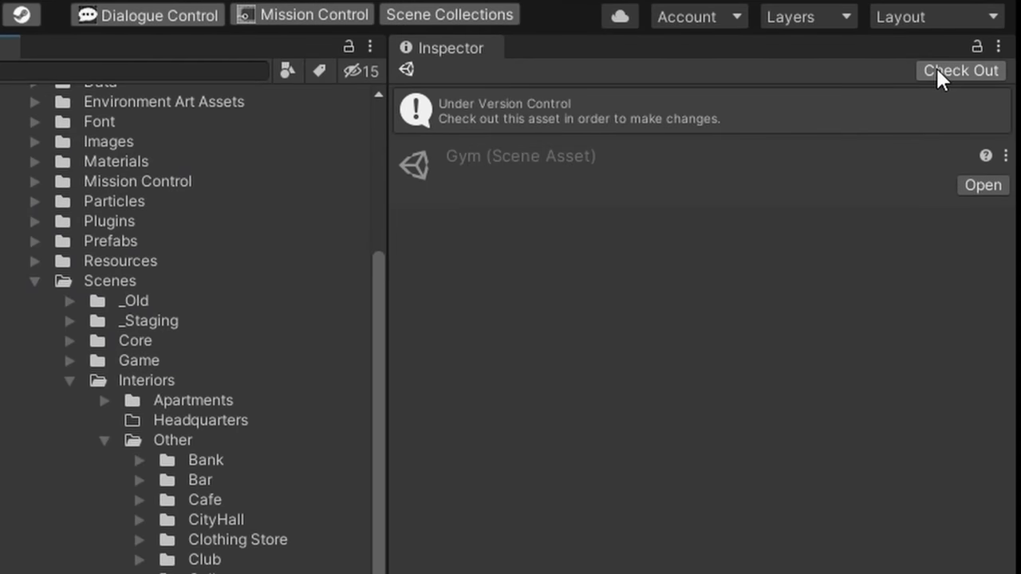
# - In Unity, check out the Gym scene asset from version control
pyautogui.click(936, 69)
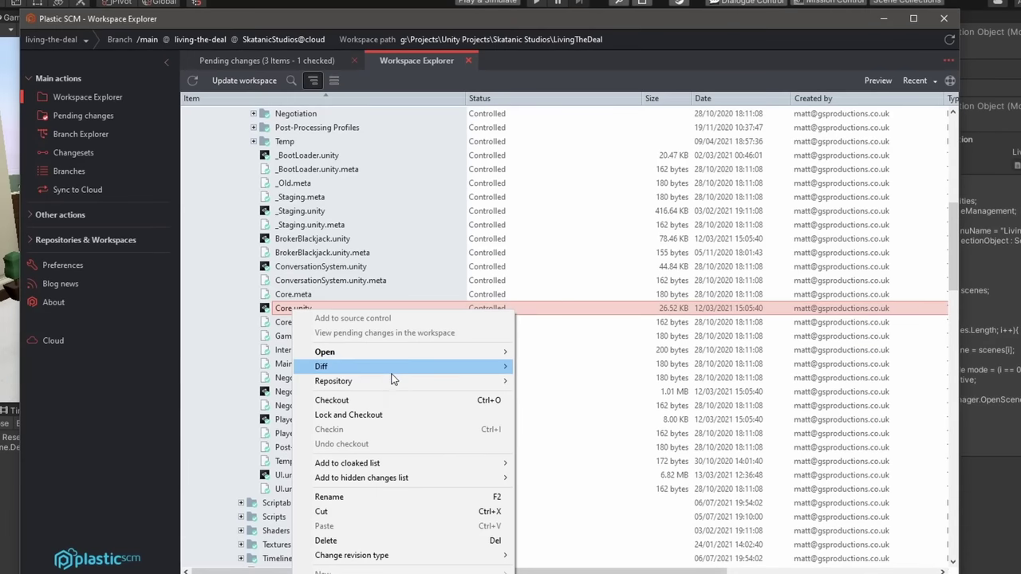
# - View the repository's changesets starting from Core.unity in Plastic SCM, select changeset 187 and look through the FileSystem.cs code differences
pyautogui.moveTo(392, 378)
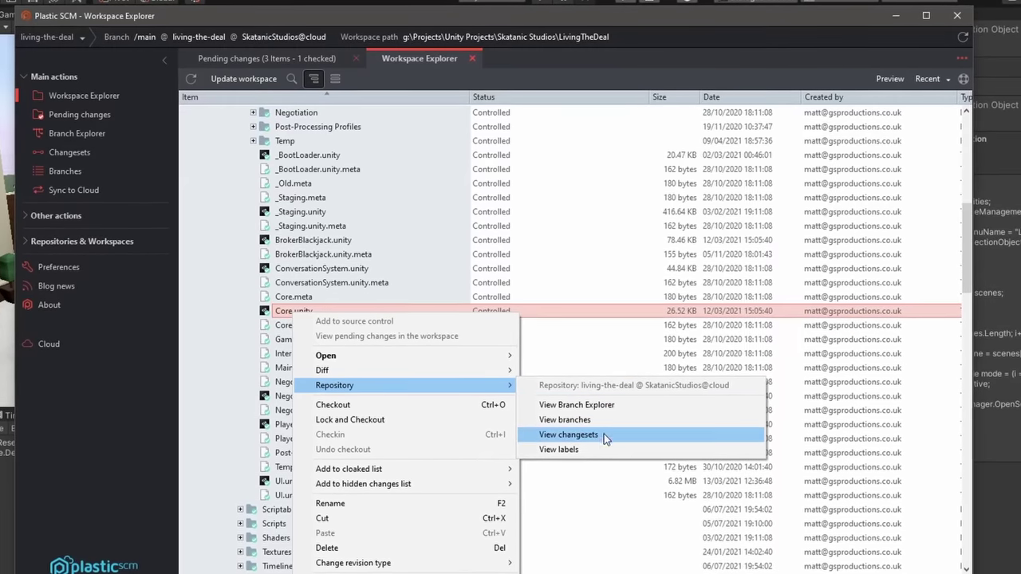
pyautogui.click(603, 440)
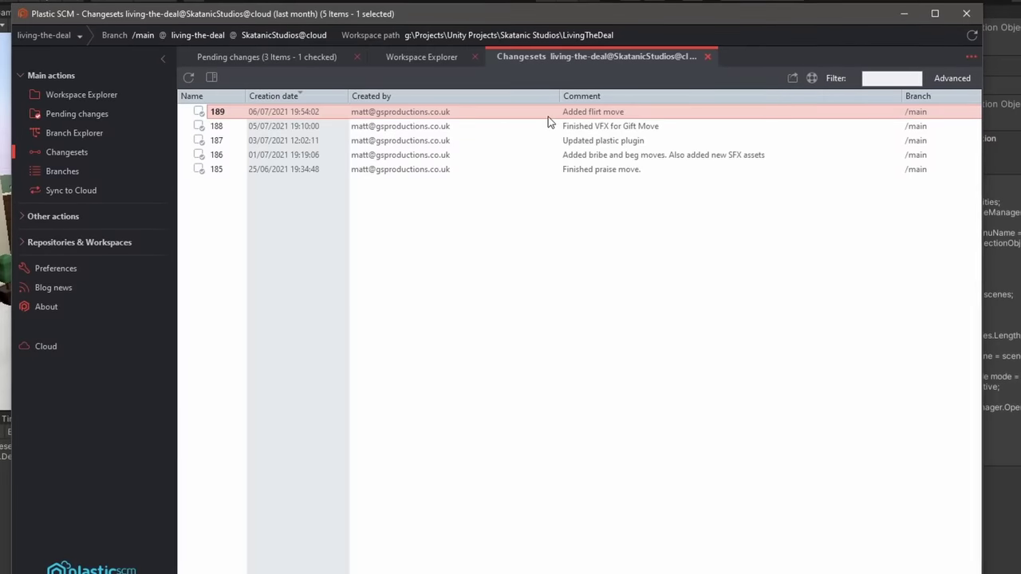
pyautogui.click(413, 141)
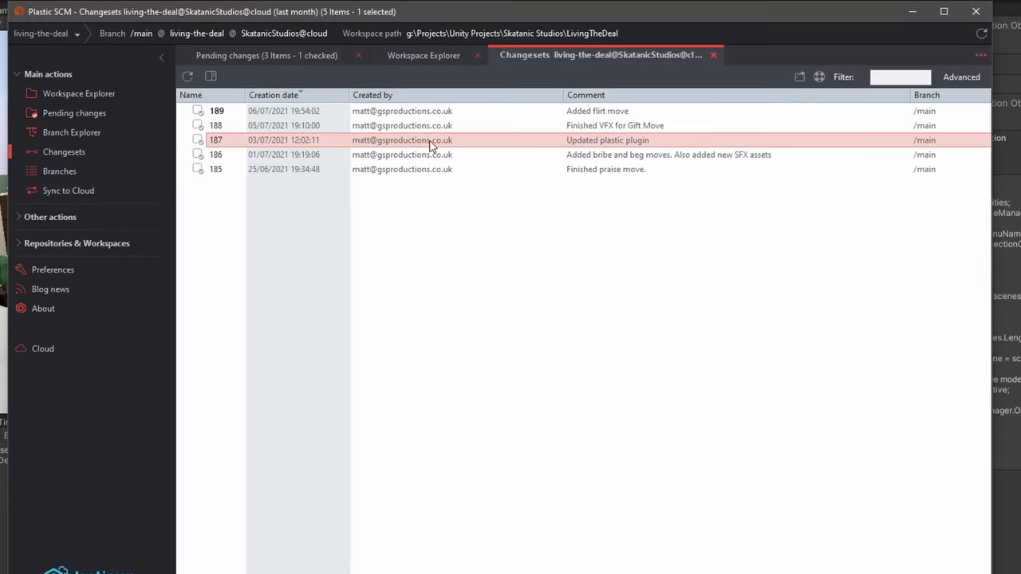
pyautogui.rightClick(431, 144)
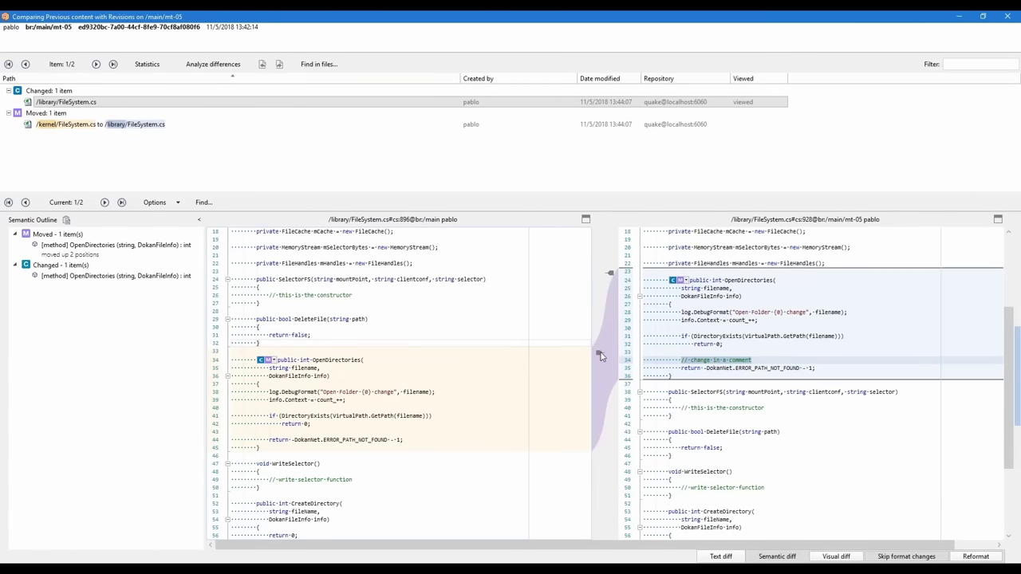
pyautogui.scroll(-5, 599, 355)
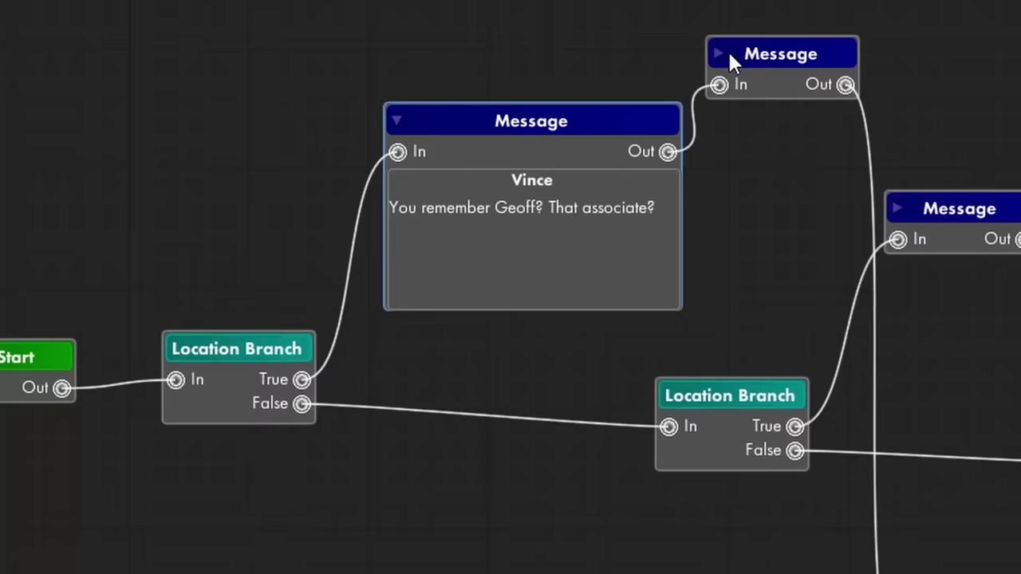
# - Expand the second Message node in the dialogue graph, raise it, and line up its following Message and End nodes beside it
pyautogui.click(717, 53)
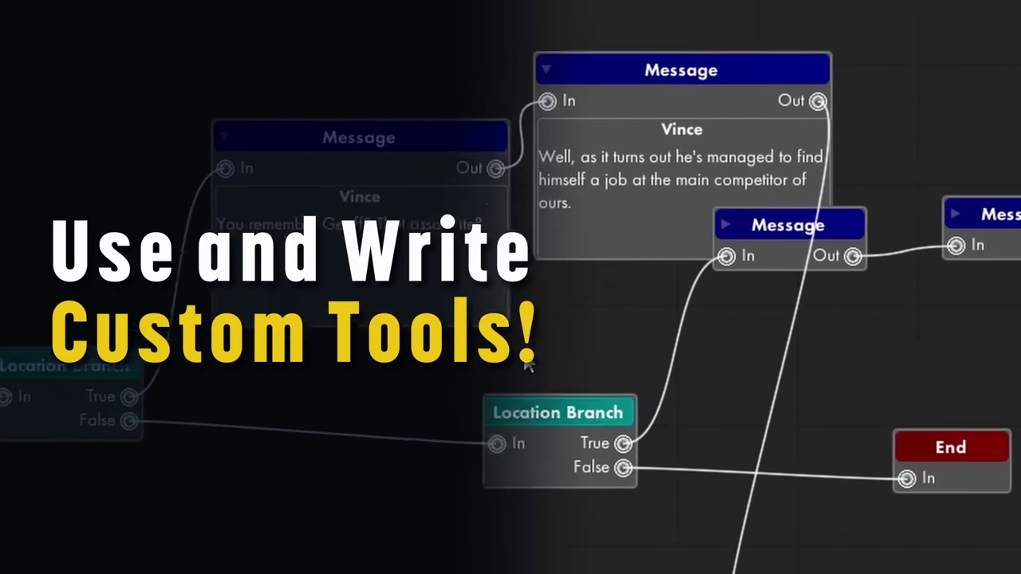
pyautogui.moveTo(490, 455); pyautogui.dragTo(346, 463)
pyautogui.moveTo(691, 258); pyautogui.dragTo(695, 311)
pyautogui.moveTo(501, 158); pyautogui.dragTo(497, 124)
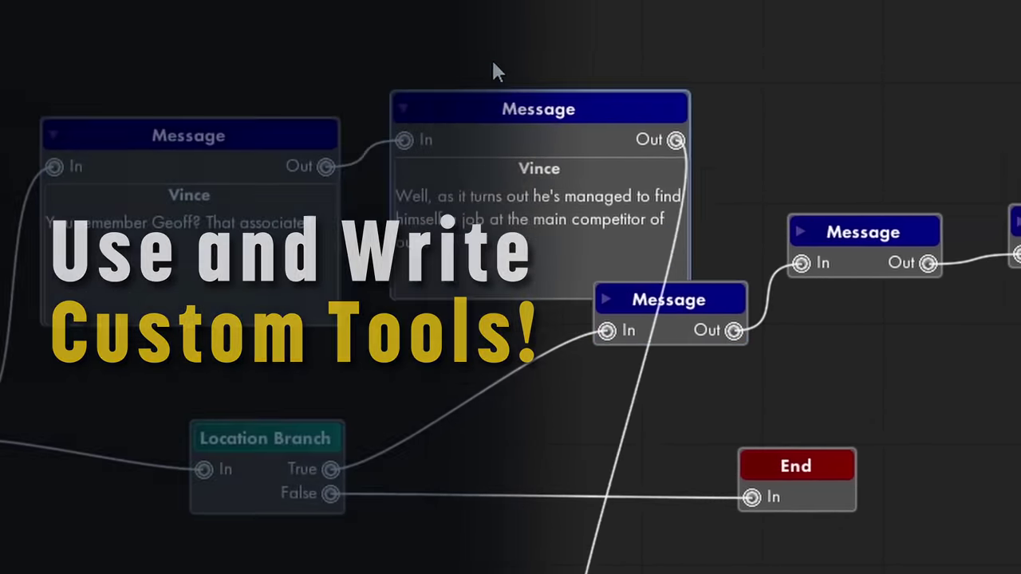
pyautogui.moveTo(493, 68); pyautogui.dragTo(479, 16)
pyautogui.moveTo(598, 570); pyautogui.dragTo(730, 36)
pyautogui.moveTo(774, 568); pyautogui.dragTo(909, 32)
pyautogui.moveTo(705, 499); pyautogui.dragTo(718, 571)
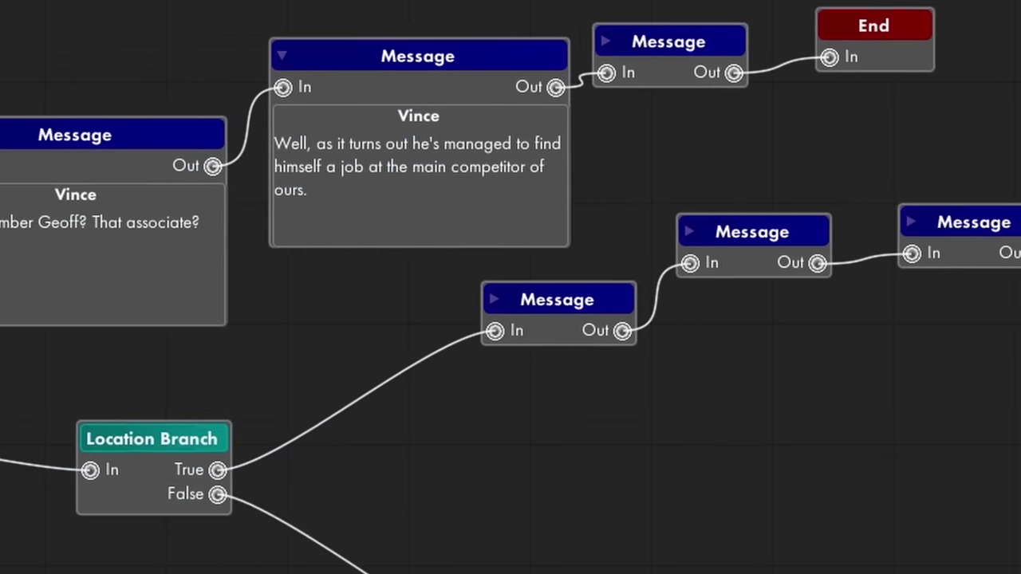
# - Rearrange the second Location Branch's first two Message nodes lower in the graph and expand the first one
pyautogui.moveTo(525, 296); pyautogui.dragTo(453, 433)
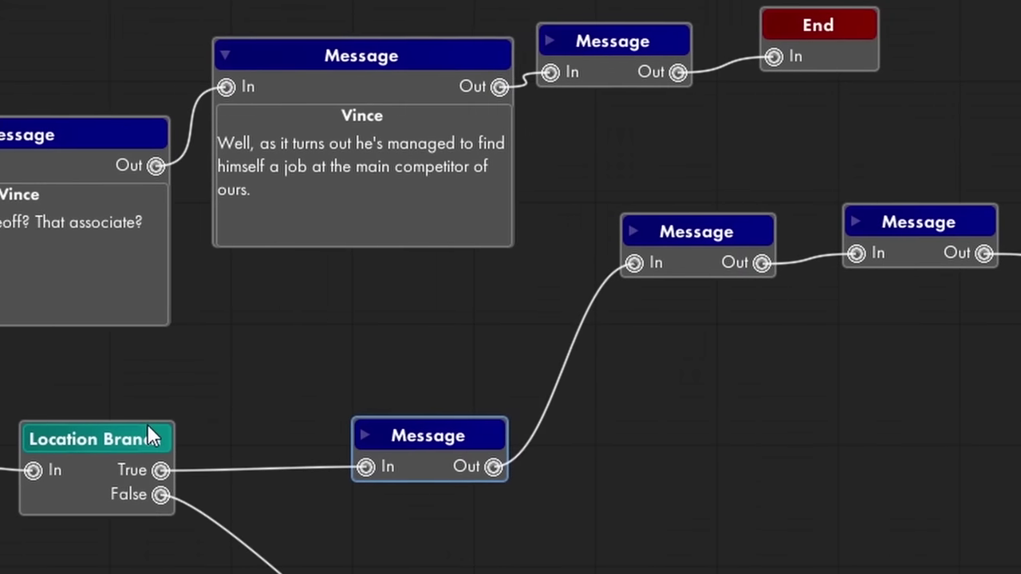
pyautogui.moveTo(641, 271); pyautogui.dragTo(635, 359)
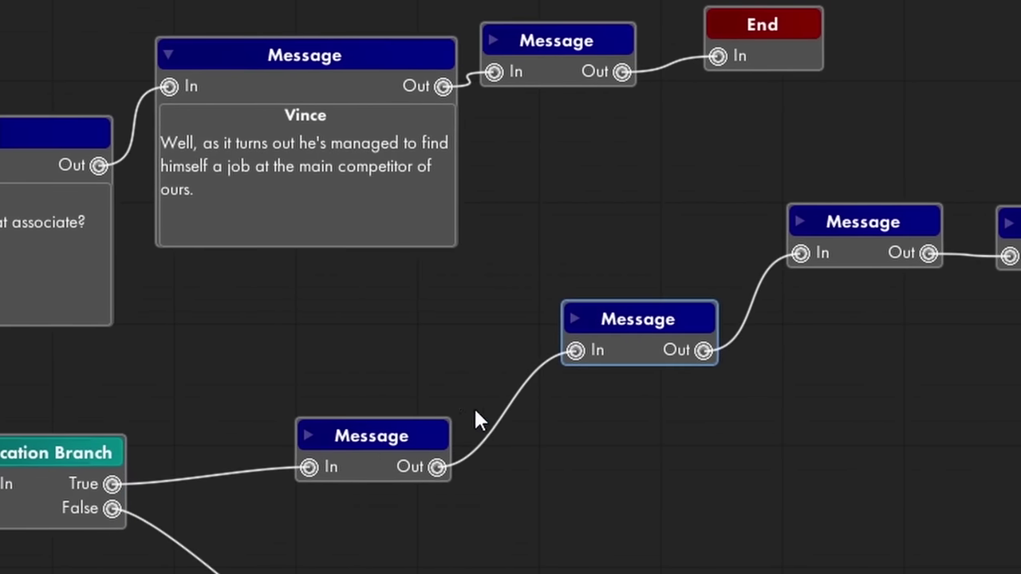
pyautogui.click(307, 435)
pyautogui.moveTo(290, 438); pyautogui.dragTo(211, 382)
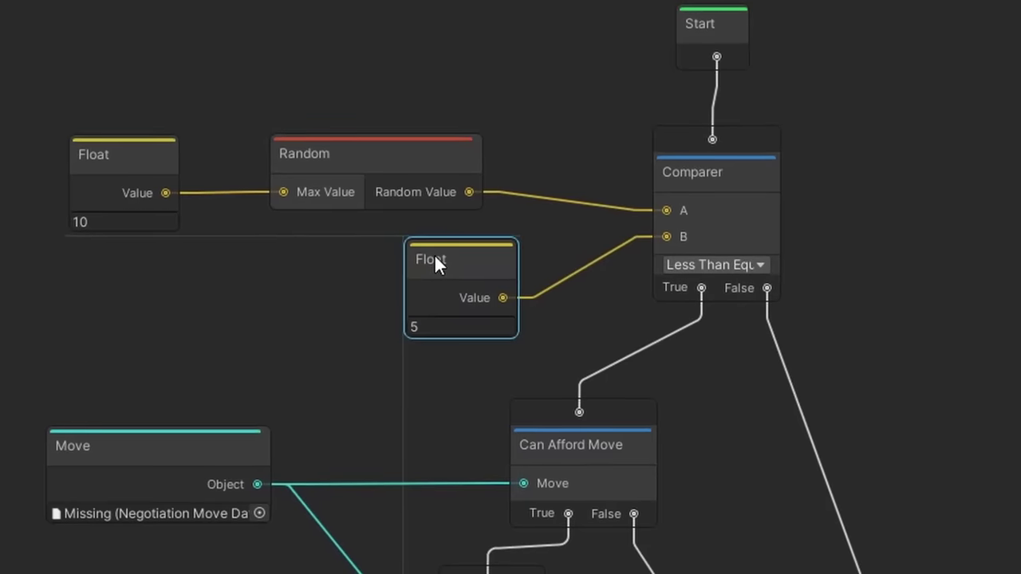
# - Tidy the Comparer's input nodes in the logic graph by repositioning the Float 5, Random and Float 10 nodes
pyautogui.moveTo(434, 254); pyautogui.dragTo(398, 247)
pyautogui.click(379, 162)
pyautogui.moveTo(391, 167); pyautogui.dragTo(397, 147)
pyautogui.moveTo(142, 164); pyautogui.dragTo(185, 162)
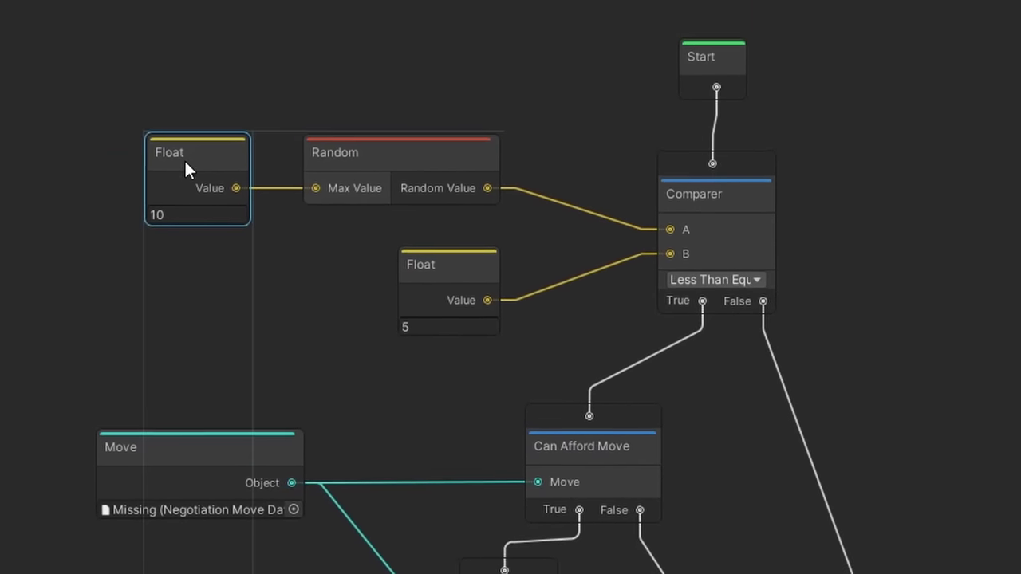
pyautogui.click(280, 323)
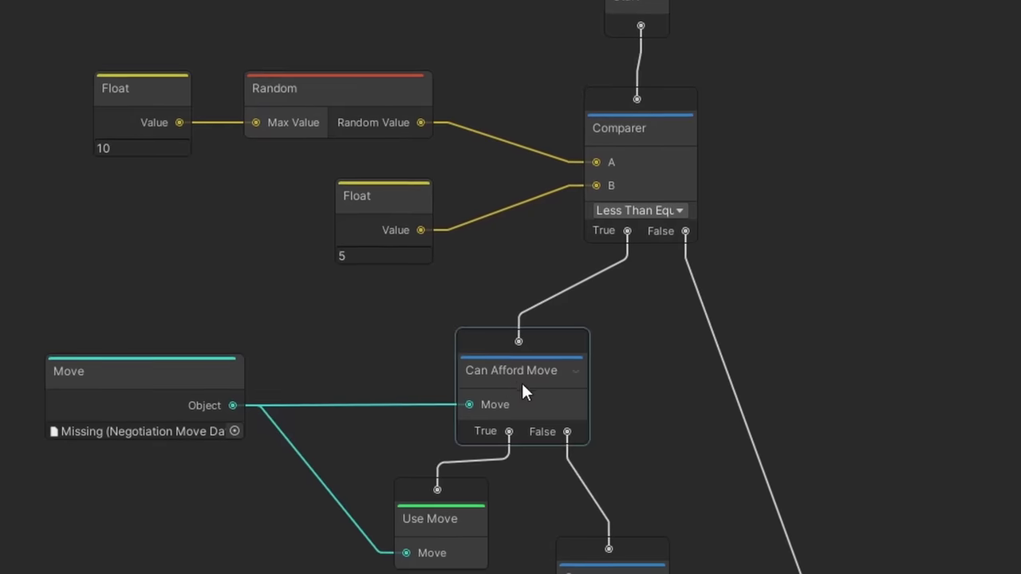
# - Move the Can Afford Move, Move and Use Move nodes slightly higher to tighten the layout below the Comparer
pyautogui.moveTo(525, 391); pyautogui.dragTo(517, 362)
pyautogui.moveTo(186, 392); pyautogui.dragTo(185, 370)
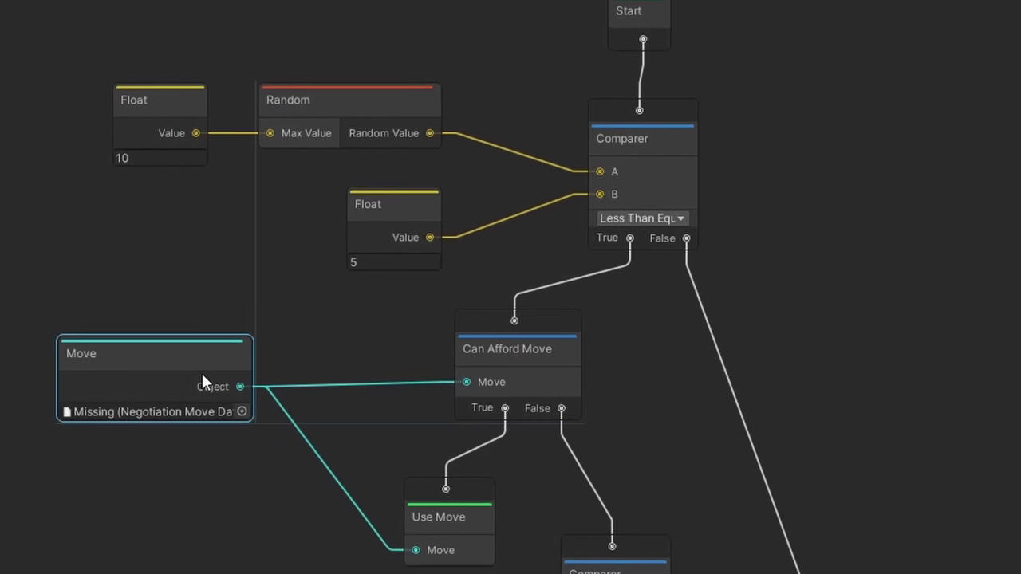
pyautogui.moveTo(459, 488); pyautogui.dragTo(458, 469)
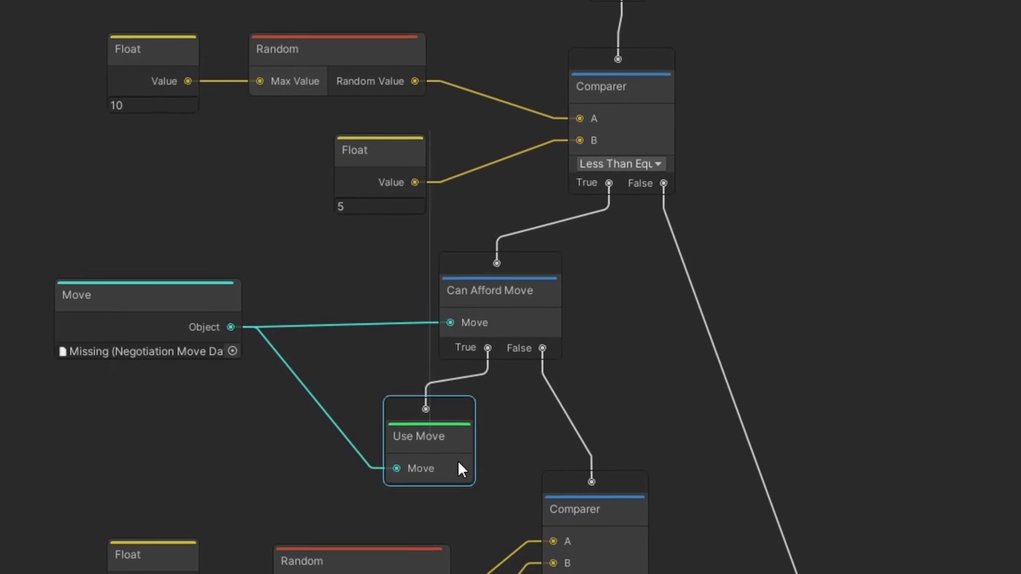
pyautogui.click(528, 473)
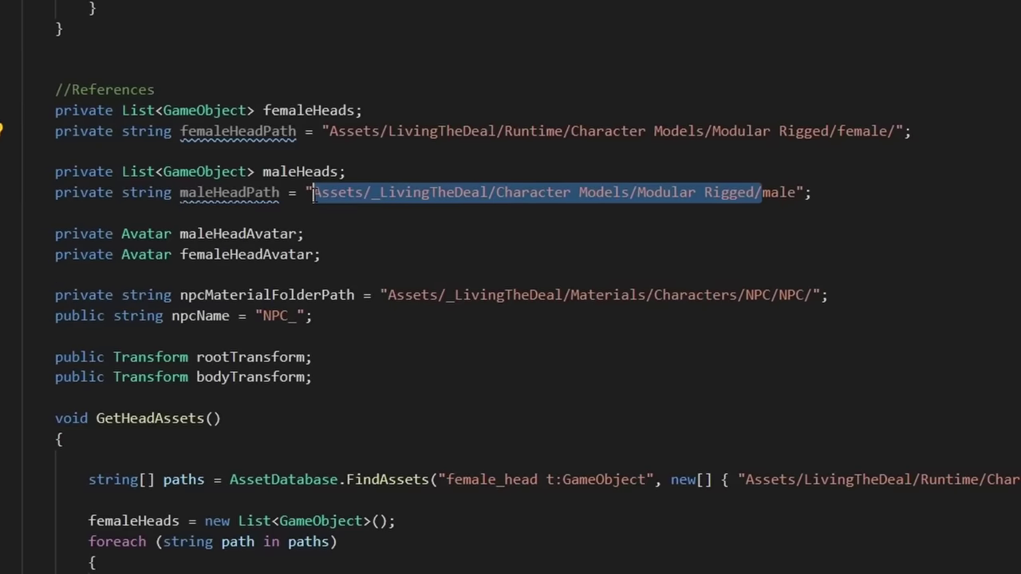
# - Replace the folder part of the maleHeadPath string with Assets/LivingTheDeal/Runtime/Character Models/Modular Rigged/, keeping the male ending
pyautogui.write('Assets/LivingTheDeal/Runtime/Character Models/Modular Rigged/')
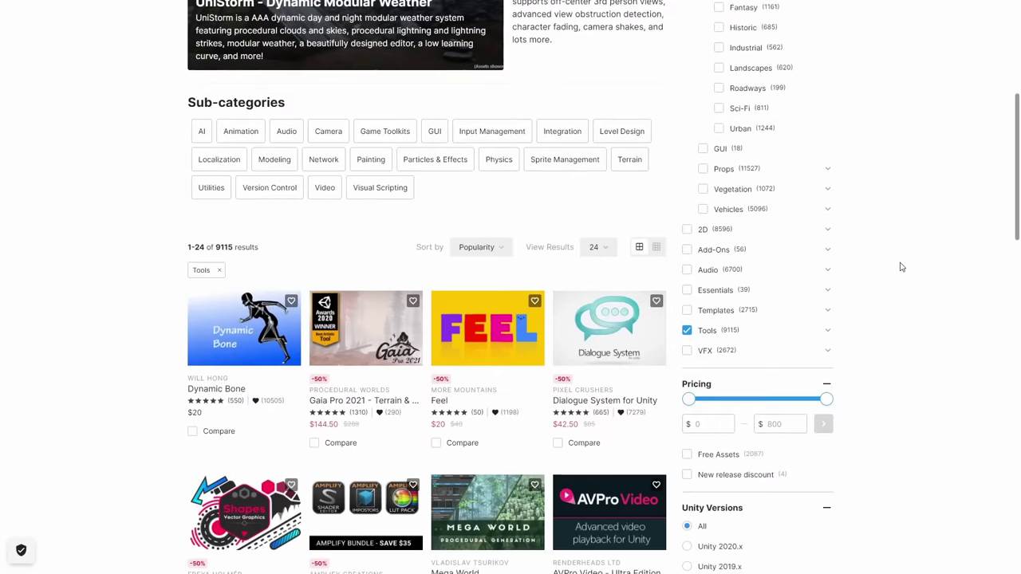
# - Browse the Tools category listings on the Unity Asset Store
pyautogui.scroll(-2, 901, 267)
pyautogui.scroll(-1, 901, 268)
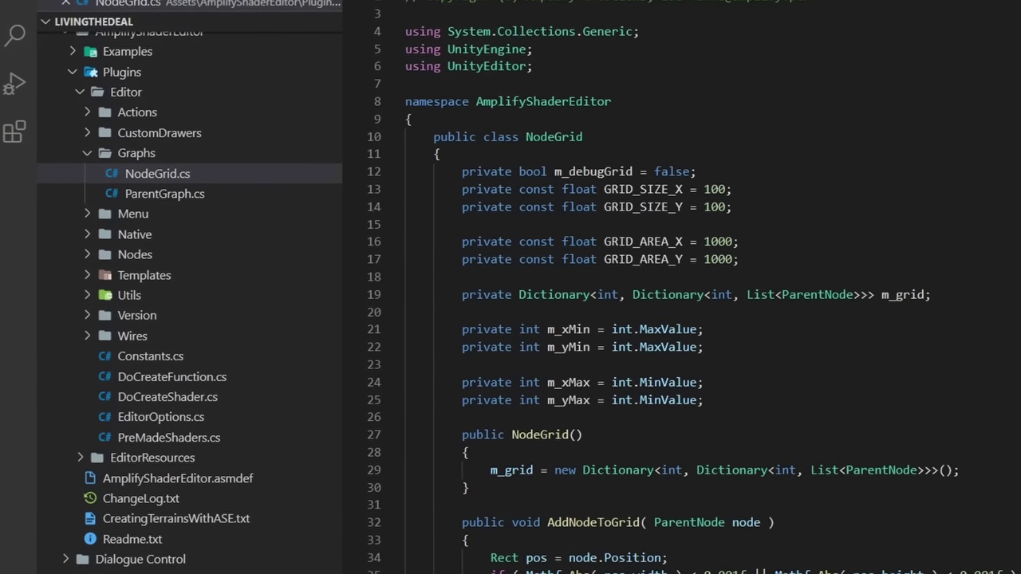
# - Read through the NodeGrid.cs script in the Amplify Shader Editor plugin's Graphs folder
pyautogui.scroll(-4, 678, 295)
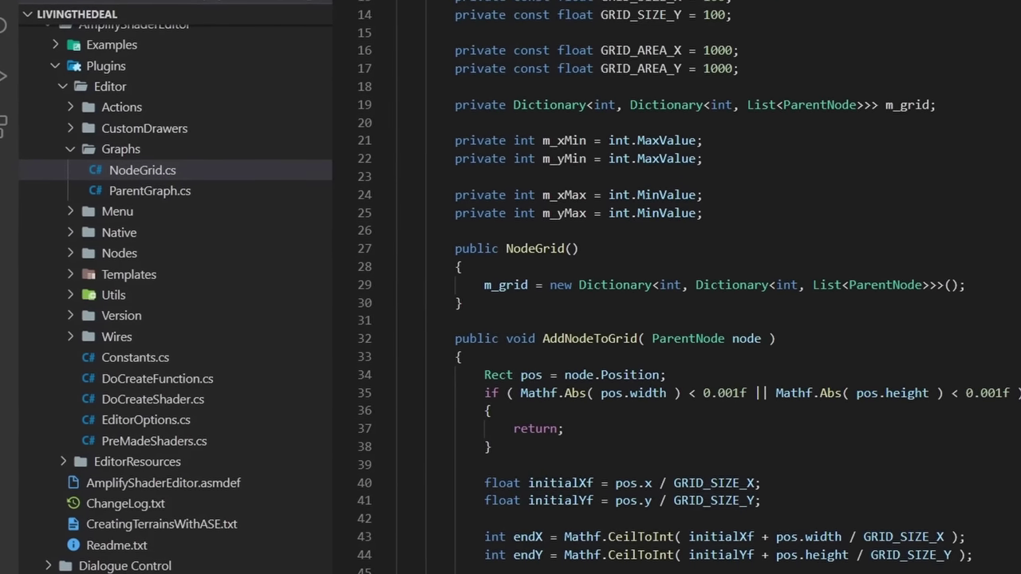
pyautogui.scroll(-6, 678, 295)
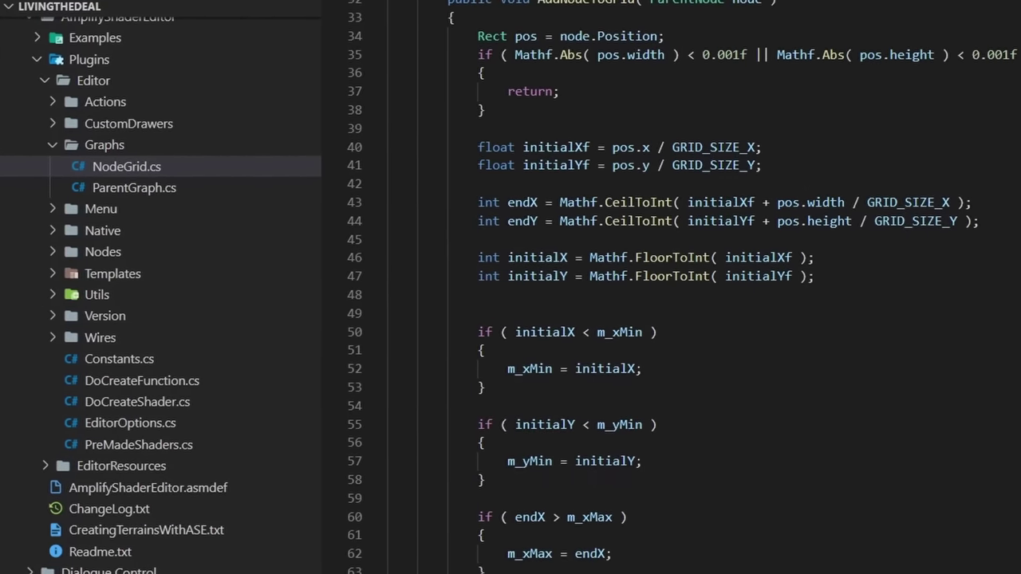
pyautogui.scroll(-8, 678, 295)
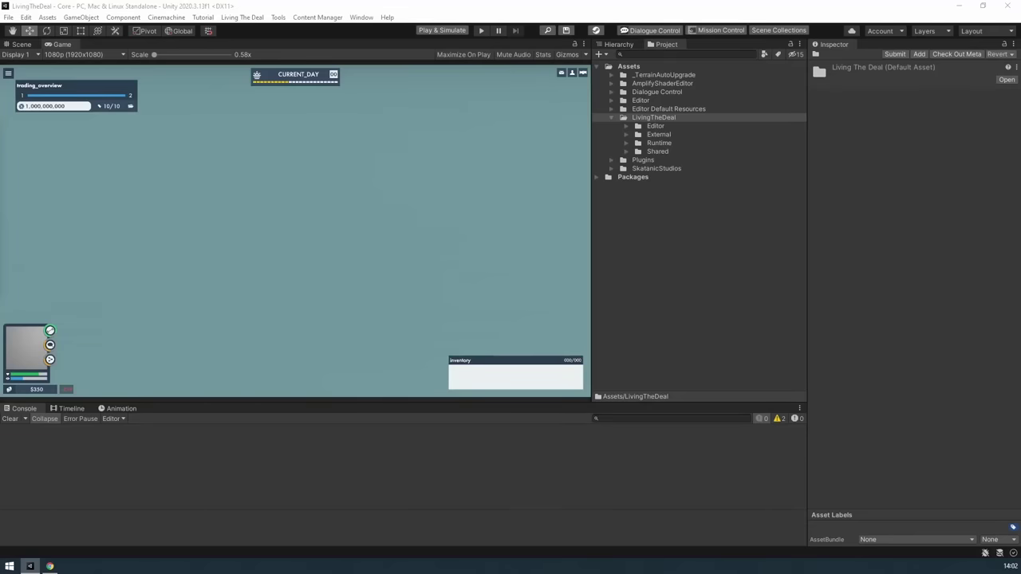
# - Open the Localiser Key Search tool in Unity and search the localisation keys for "hello"
pyautogui.hotkey('ctrl', 'shift', 'l')
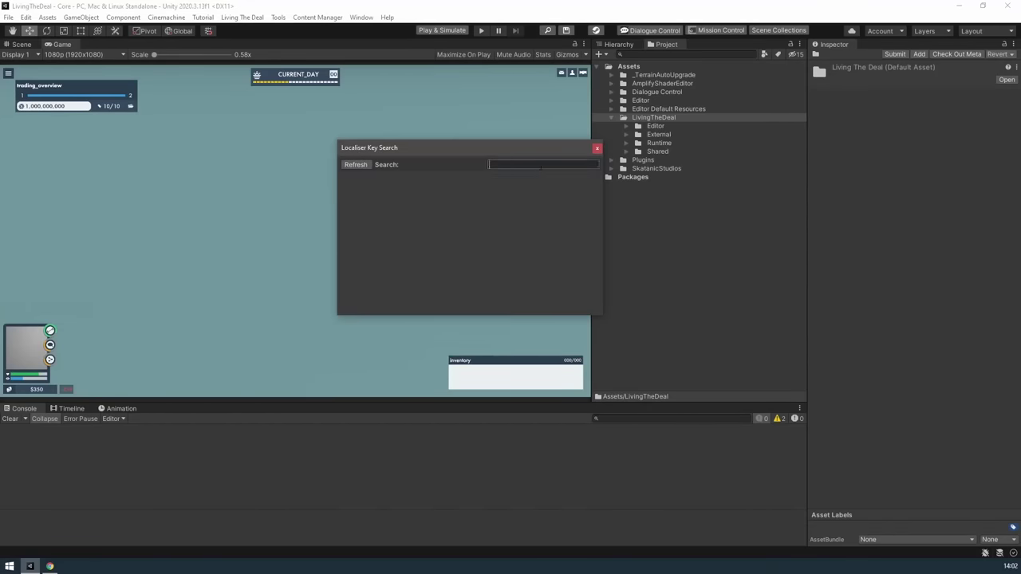
pyautogui.write('hello')
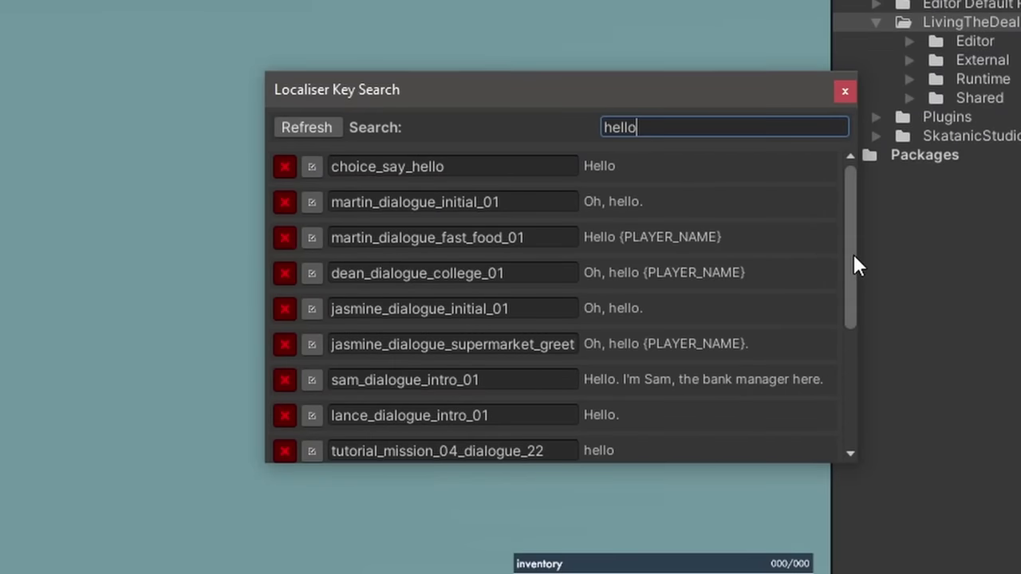
# - Look through the localisation keys matching "hello" and the hat thumbnails in the character creator folder
pyautogui.moveTo(849, 242); pyautogui.dragTo(845, 430)
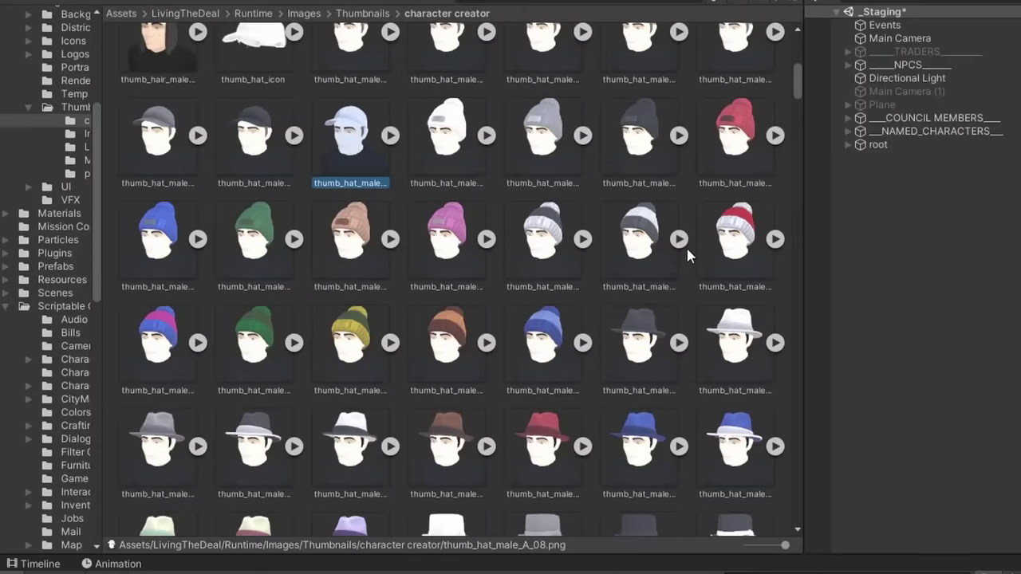
pyautogui.scroll(-3, 718, 255)
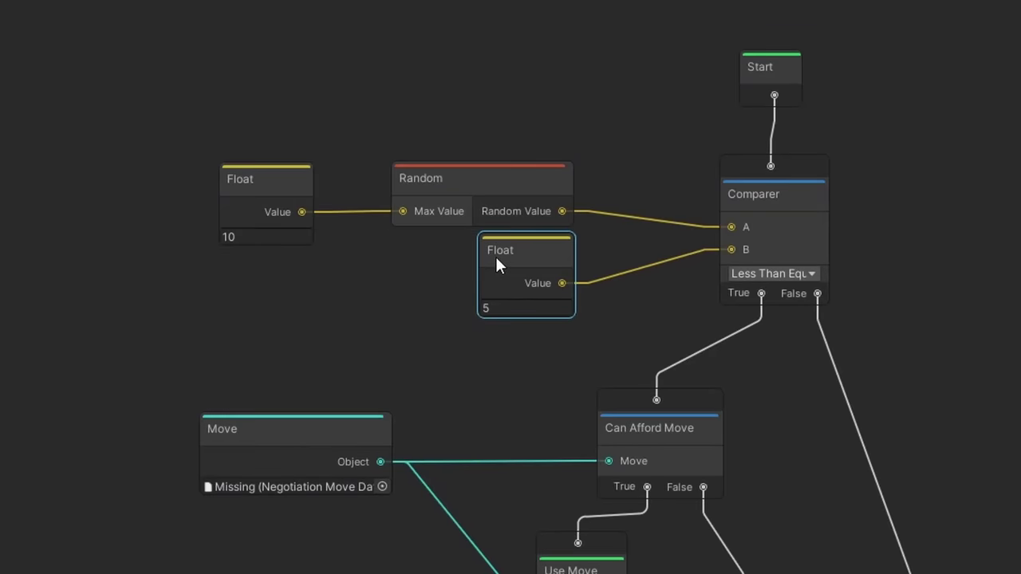
# - Shift the Float node holding 5 slightly in the negotiation graph, and reposition the Steam Builder window
pyautogui.moveTo(513, 260); pyautogui.dragTo(516, 270)
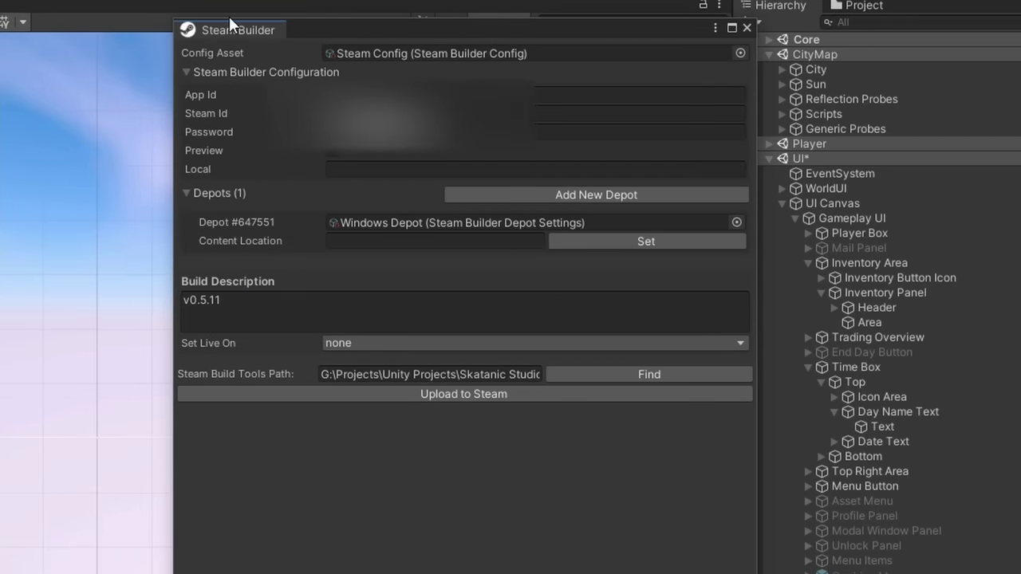
pyautogui.moveTo(325, 27); pyautogui.dragTo(195, 14)
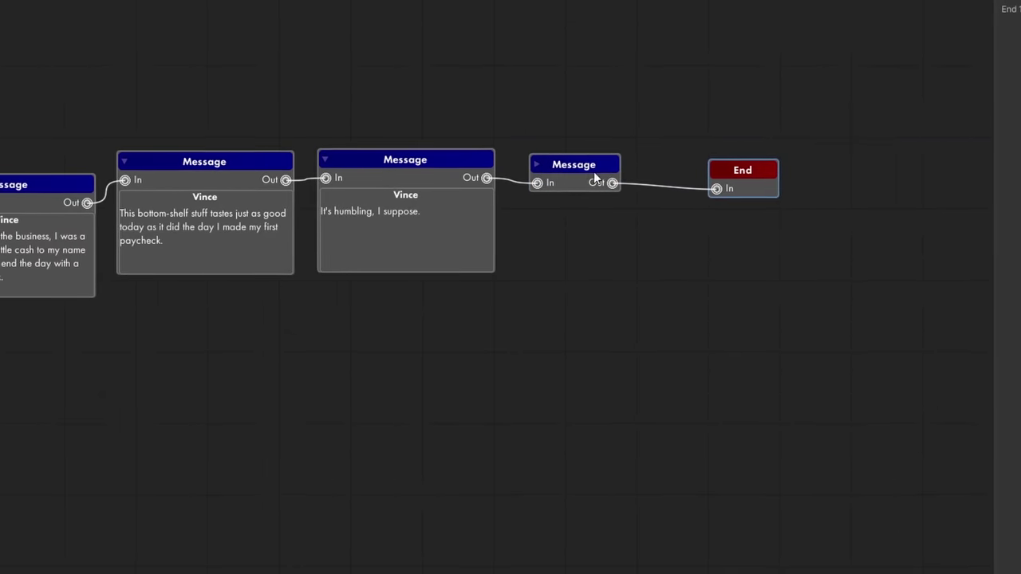
# - Examine Vince's dialogue graph from the final End node back through the message chain to the Location Branch and earlier nodes
pyautogui.moveTo(423, 318); pyautogui.dragTo(771, 330, button='middle')
pyautogui.moveTo(376, 335); pyautogui.dragTo(816, 298, button='middle')
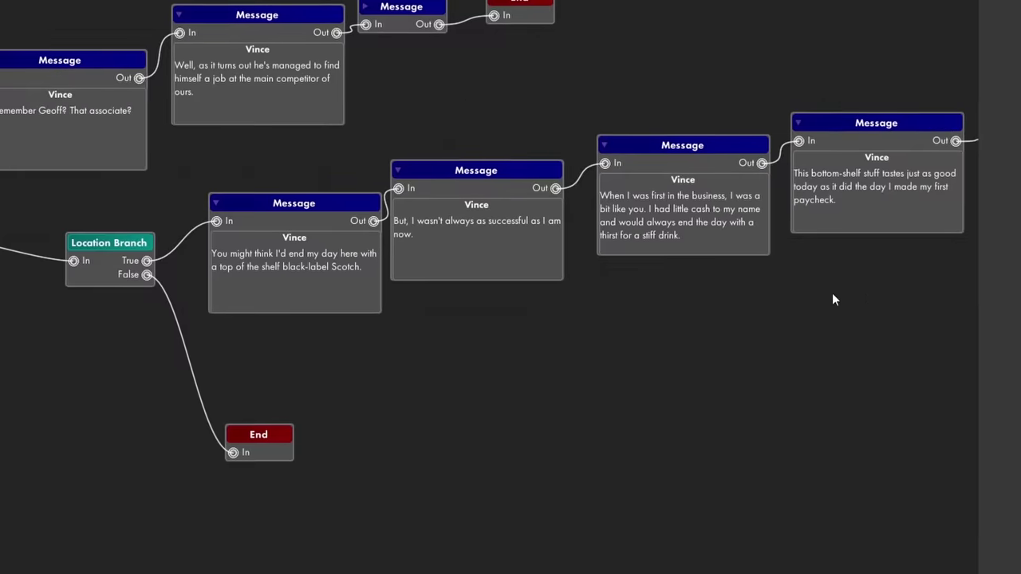
pyautogui.moveTo(344, 358); pyautogui.dragTo(522, 422, button='middle')
pyautogui.moveTo(198, 415); pyautogui.dragTo(237, 406, button='middle')
pyautogui.rightClick(237, 406)
pyautogui.moveTo(50, 303); pyautogui.dragTo(173, 298, button='middle')
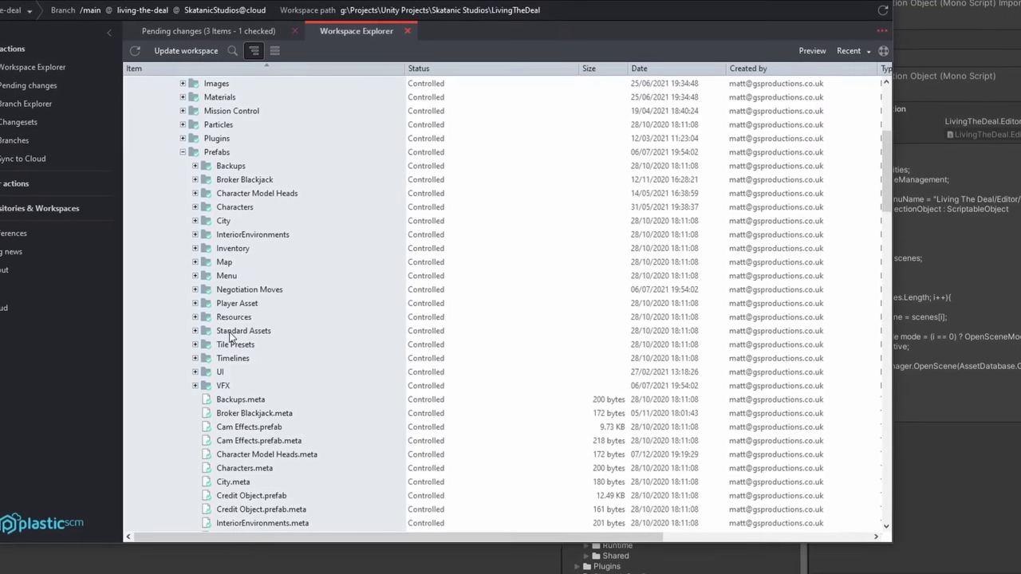
# - Switch to Plastic SCM and browse the Prefabs folder's subfolders and files in the Workspace Explorer
pyautogui.scroll(-3, 213, 217)
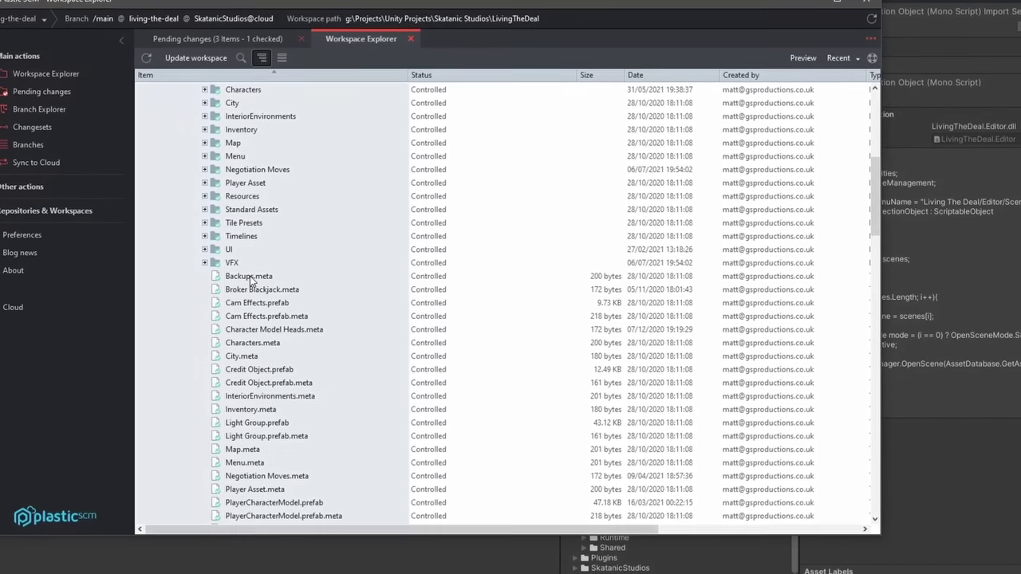
pyautogui.click(210, 211)
pyautogui.click(210, 210)
pyautogui.scroll(3, 228, 209)
pyautogui.click(224, 231)
pyautogui.click(231, 207)
pyautogui.scroll(-2, 239, 239)
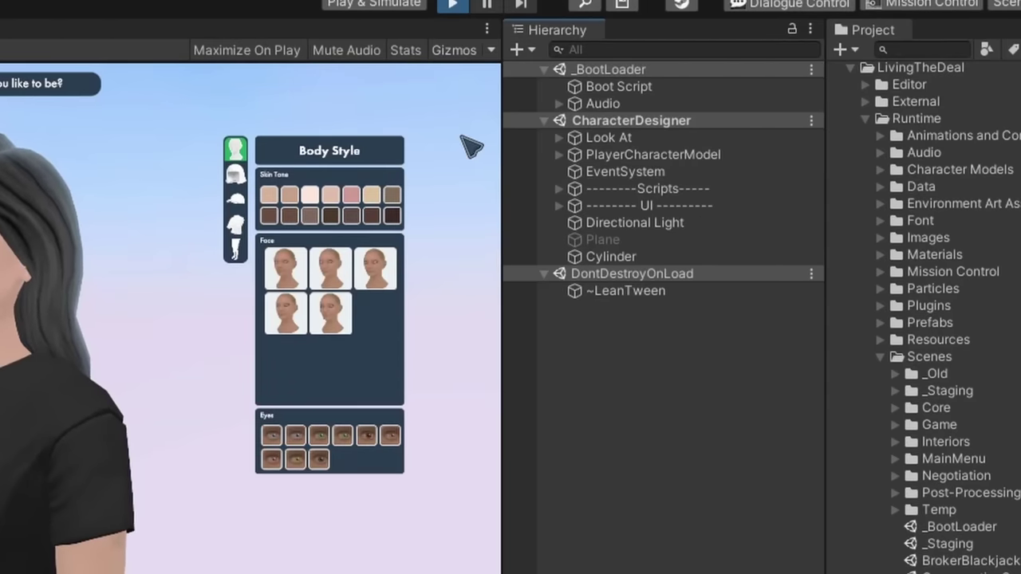
# - Switch to Unity's Scene view during play mode and select the Audio object in the _BootLoader scene
pyautogui.hotkey('ctrl', '1')
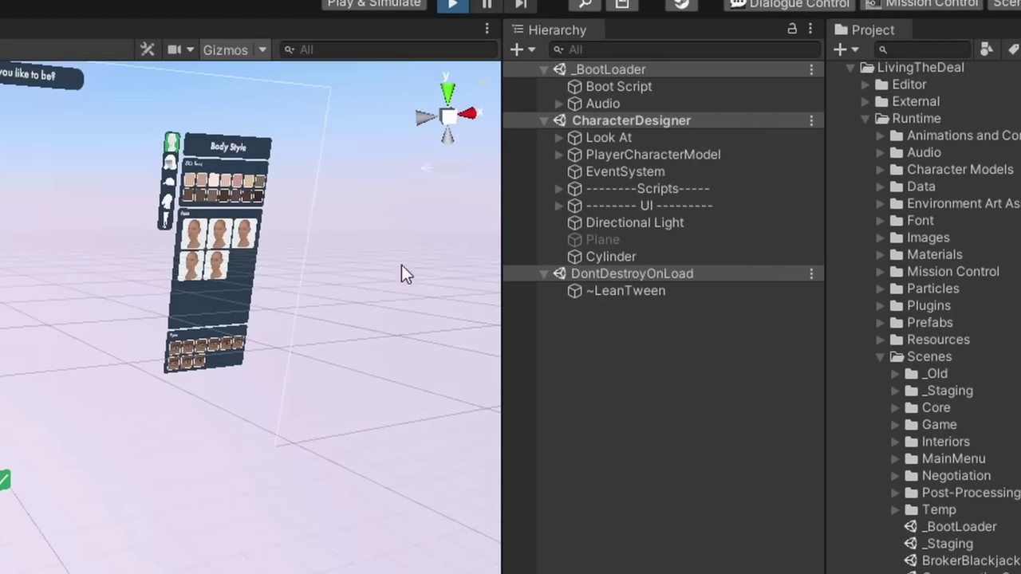
pyautogui.click(612, 86)
pyautogui.click(590, 103)
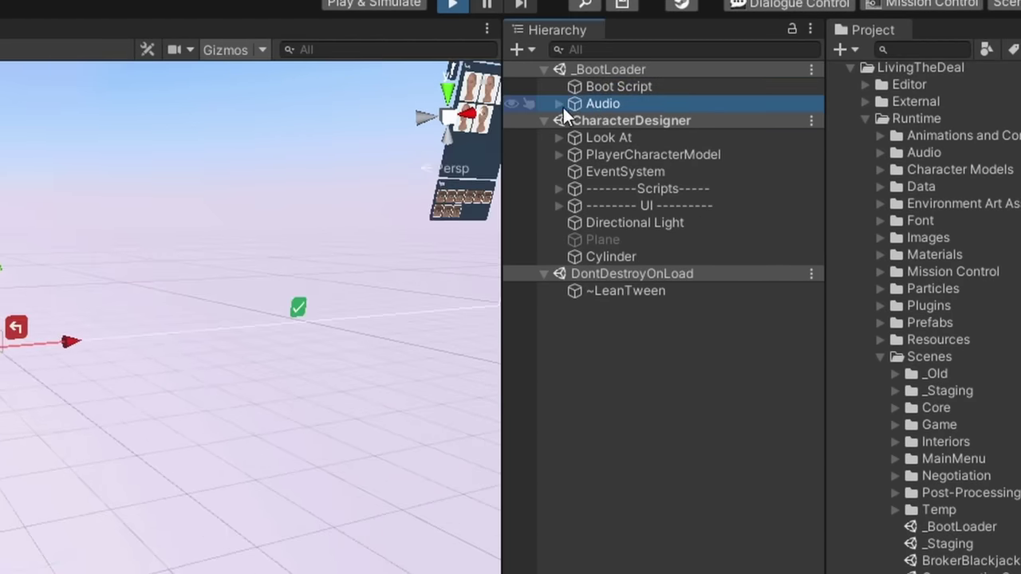